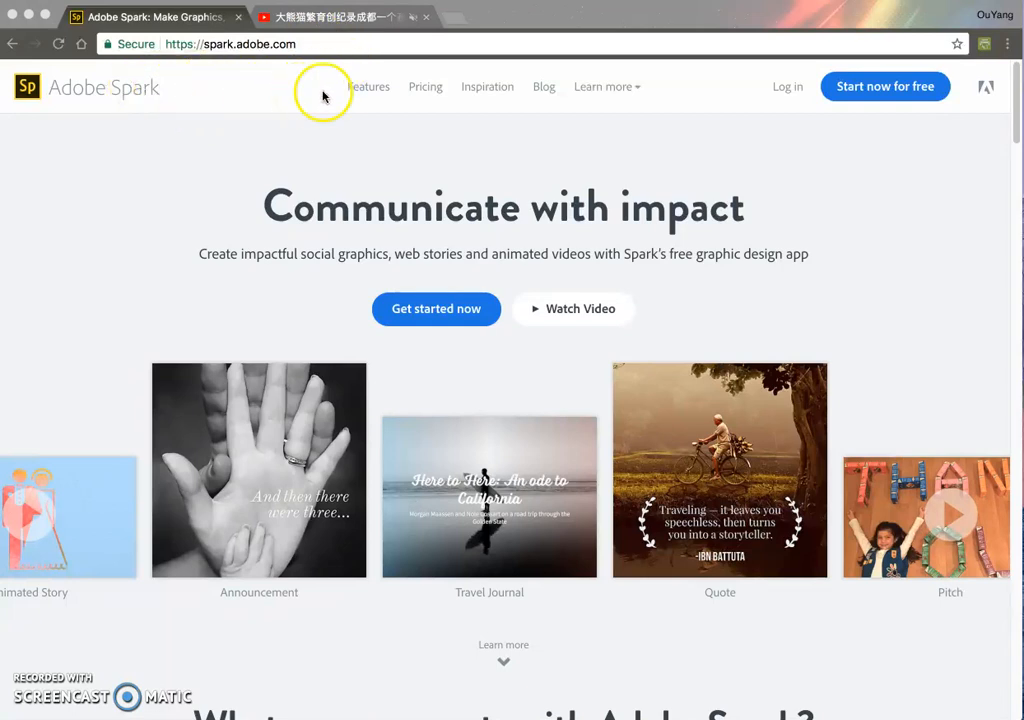
Log in to Adobe Spark by continuing with Google and choosing the school account.
{"action": "left_click", "coordinate": [787, 90]}
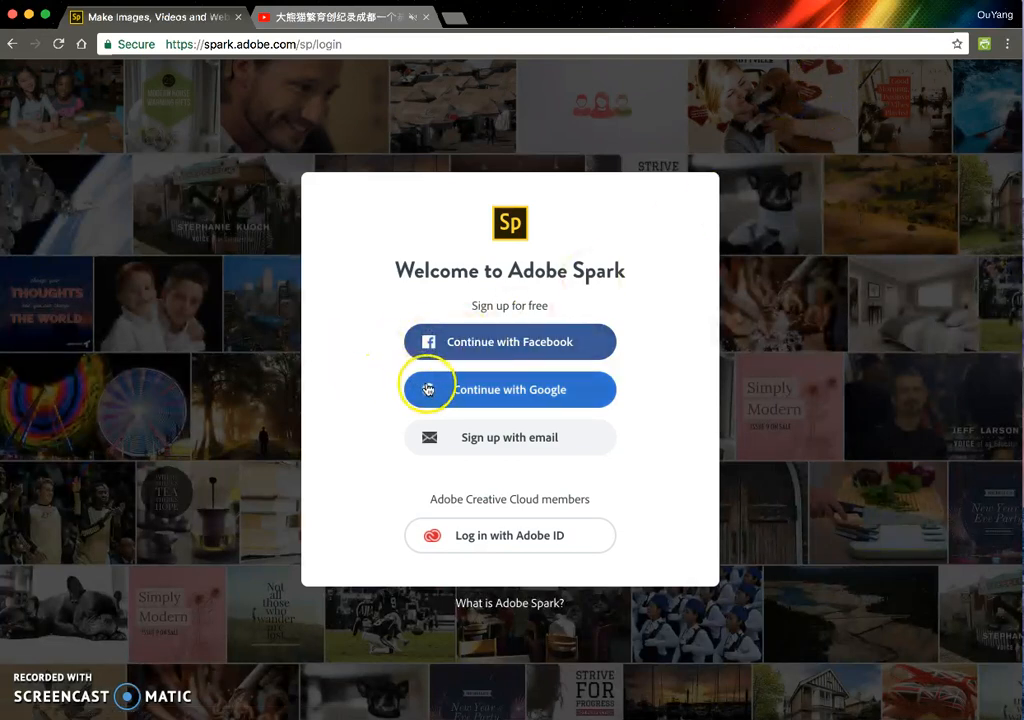
{"action": "left_click", "coordinate": [428, 389]}
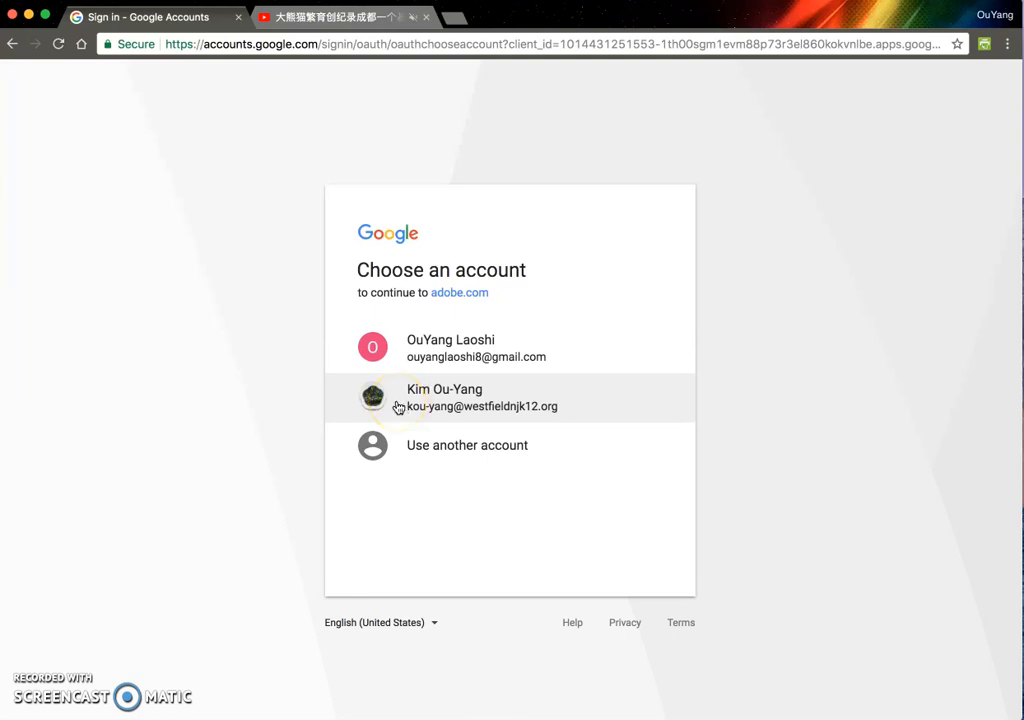
{"action": "left_click", "coordinate": [398, 407]}
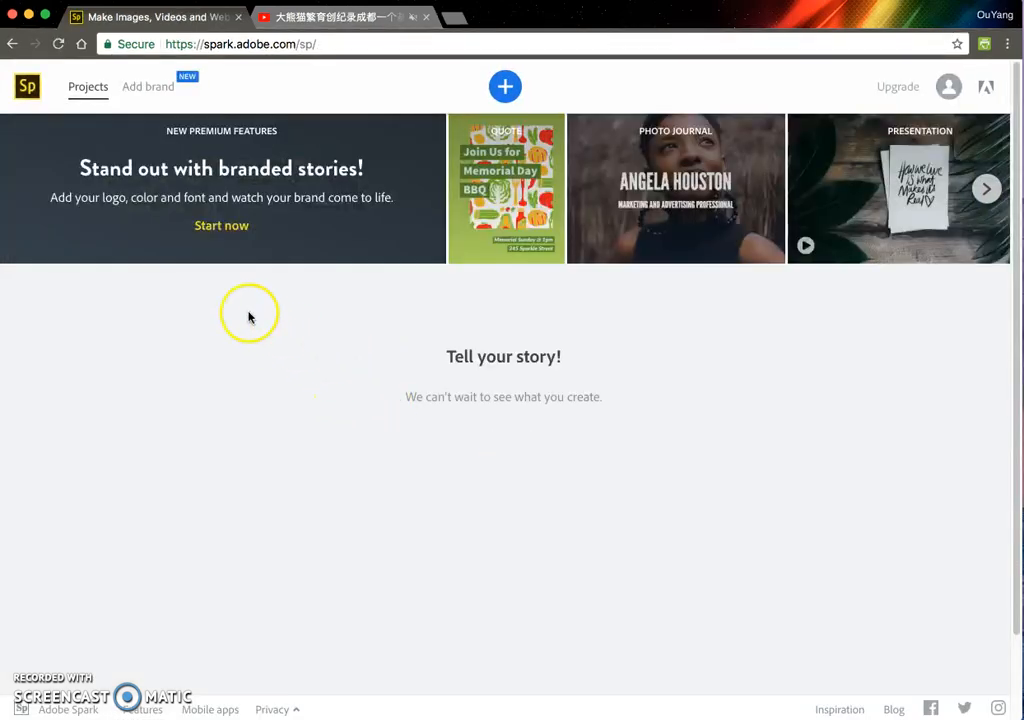
Create a new video project titled "中国 China".
{"action": "left_click", "coordinate": [508, 100]}
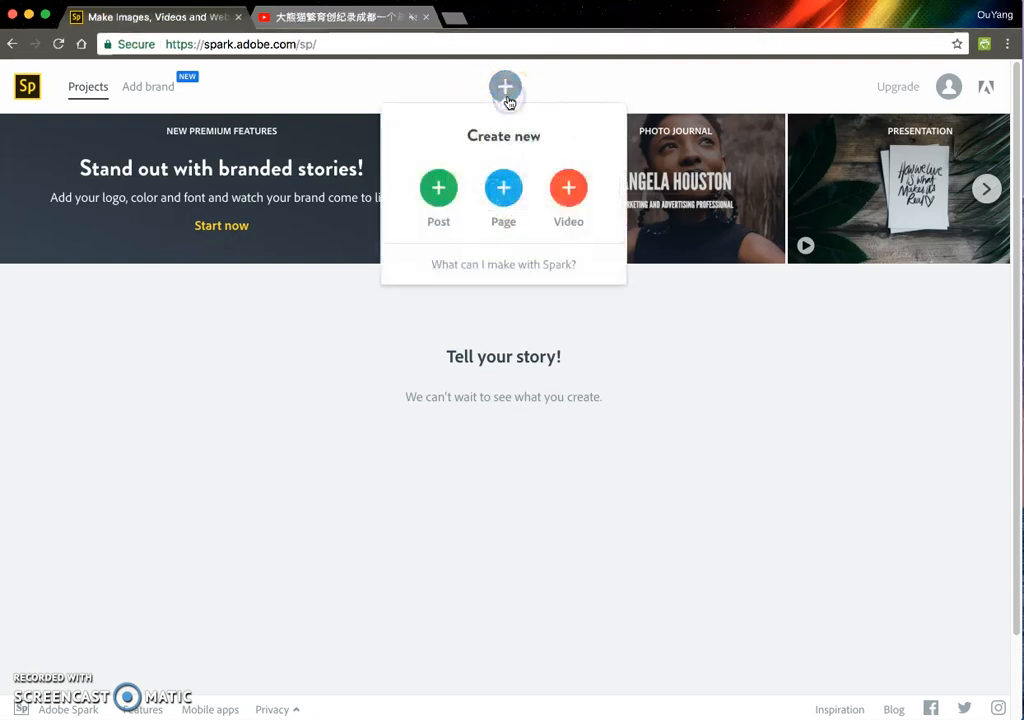
{"action": "left_click", "coordinate": [574, 206]}
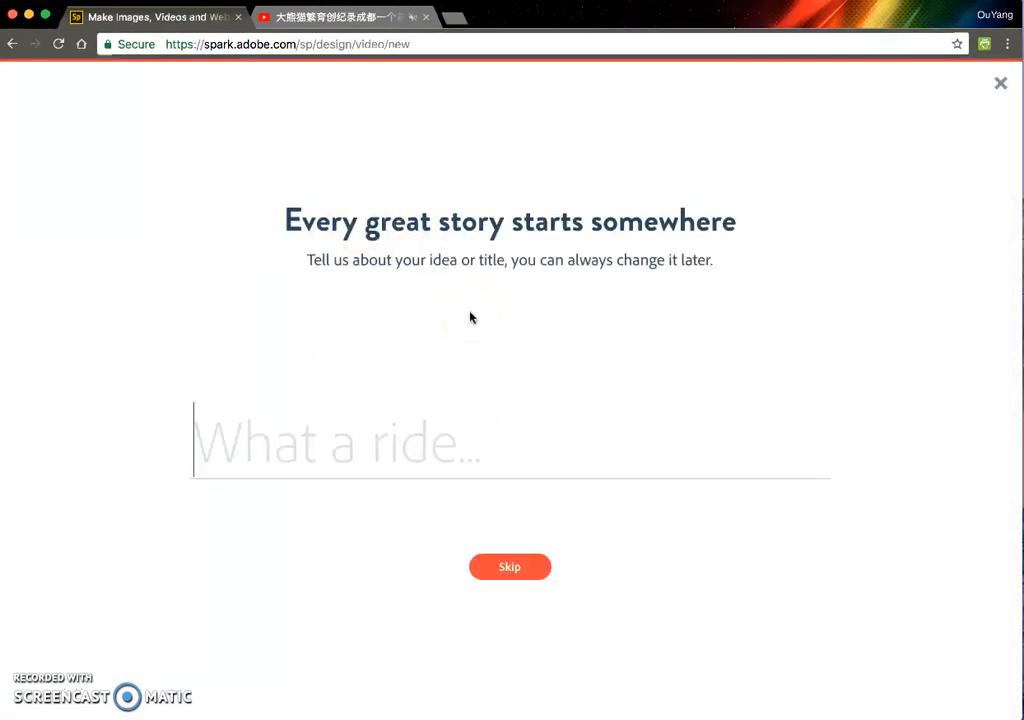
{"action": "type", "text": "zhongg"}
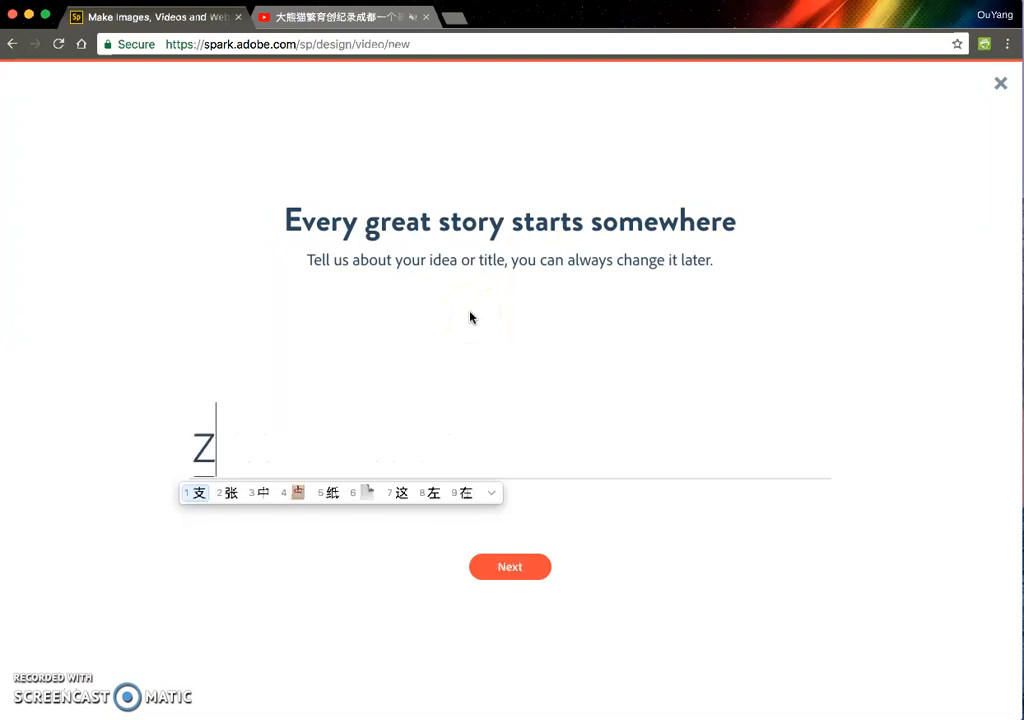
{"action": "key", "text": "space"}
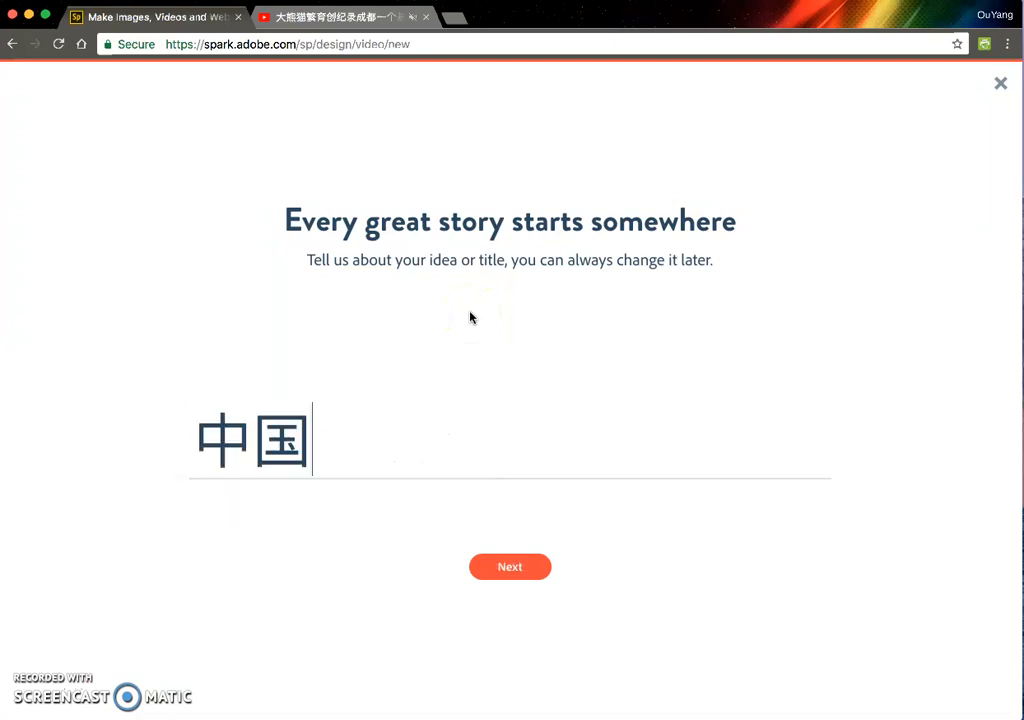
{"action": "type", "text": "China"}
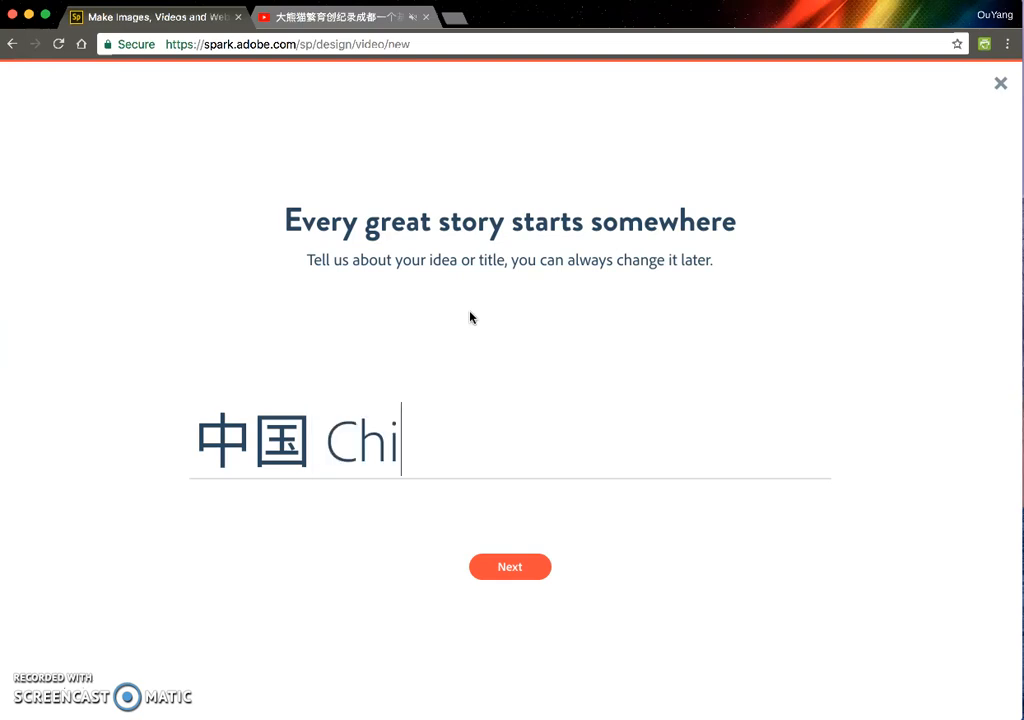
{"action": "left_click", "coordinate": [521, 571]}
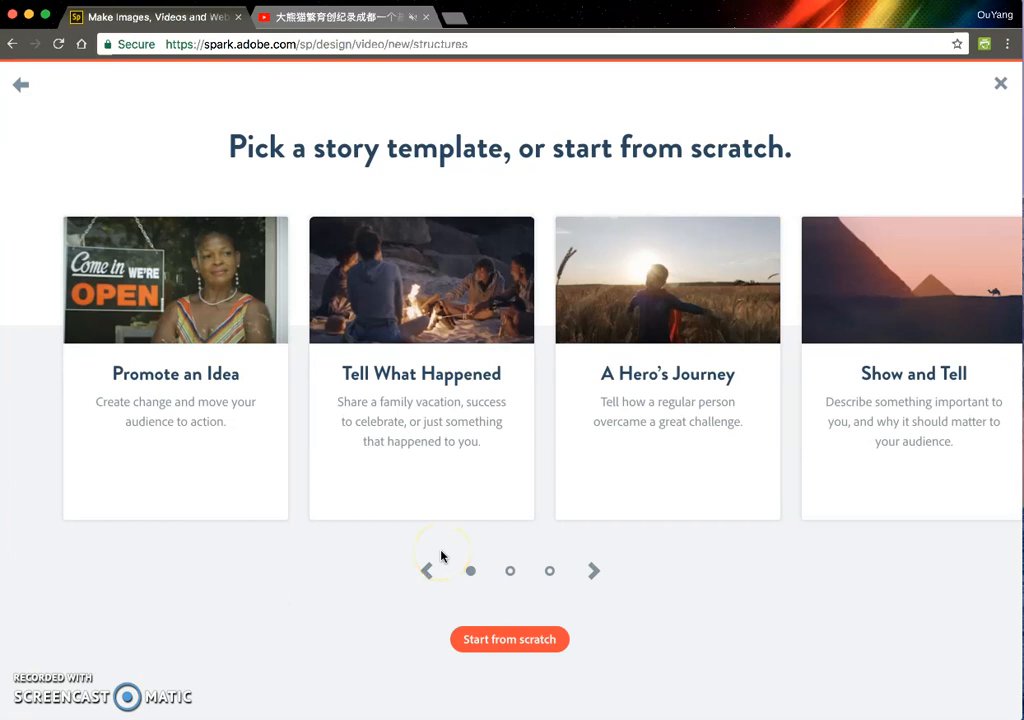
Browse the story templates, pick Show and Tell, and dismiss the quick tips tutorial.
{"action": "left_click", "coordinate": [592, 571]}
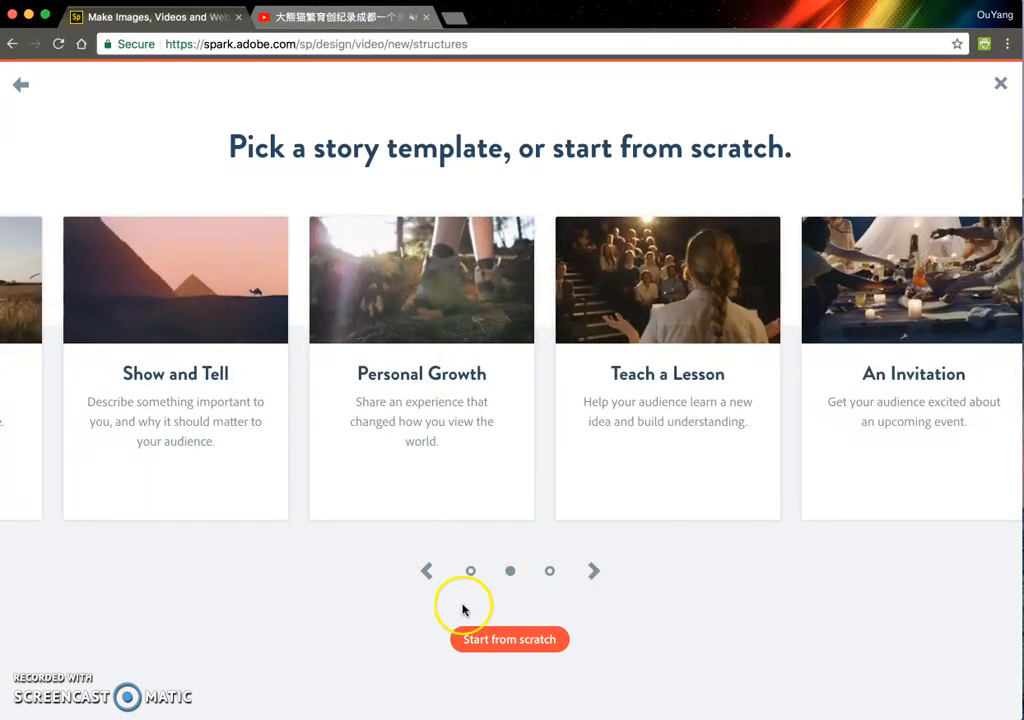
{"action": "left_click", "coordinate": [592, 576]}
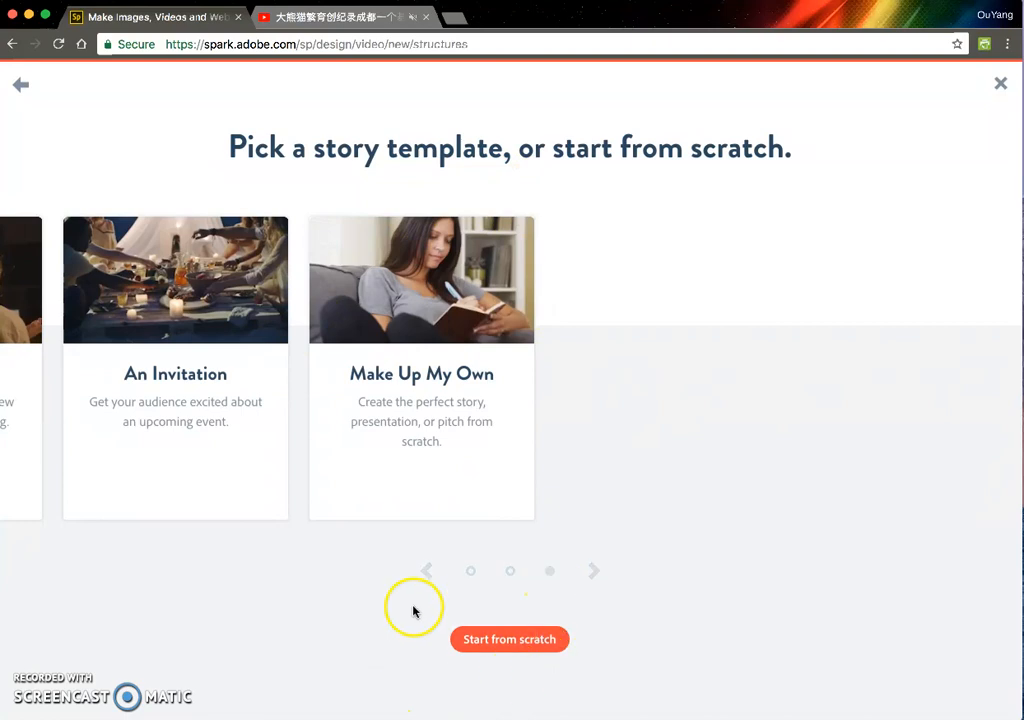
{"action": "left_click", "coordinate": [427, 572]}
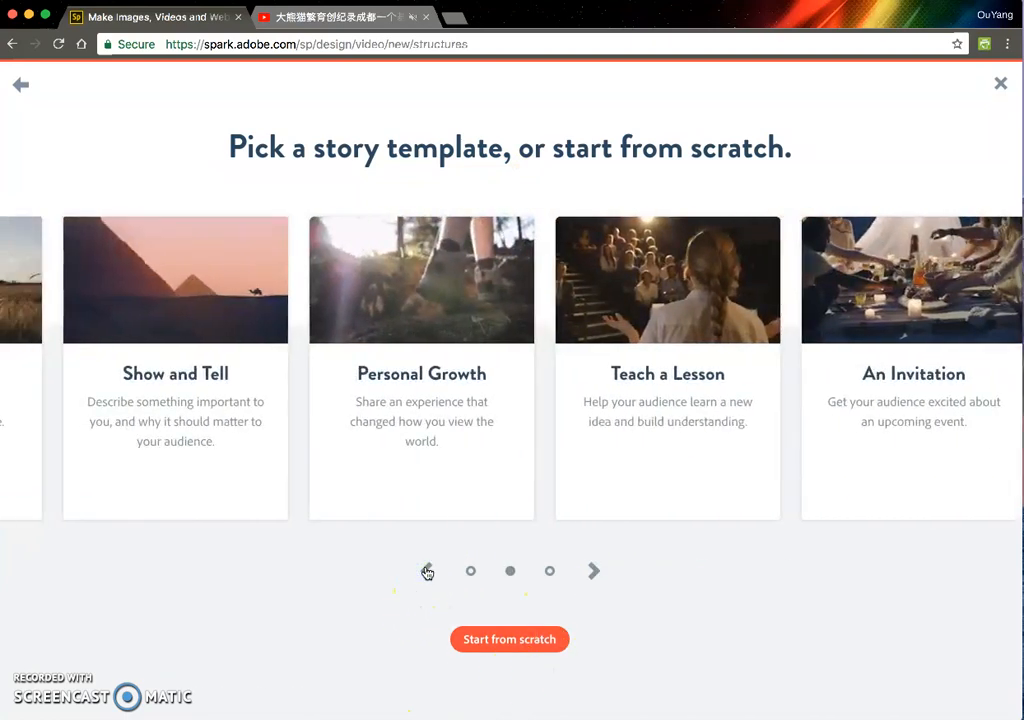
{"action": "left_click", "coordinate": [427, 572]}
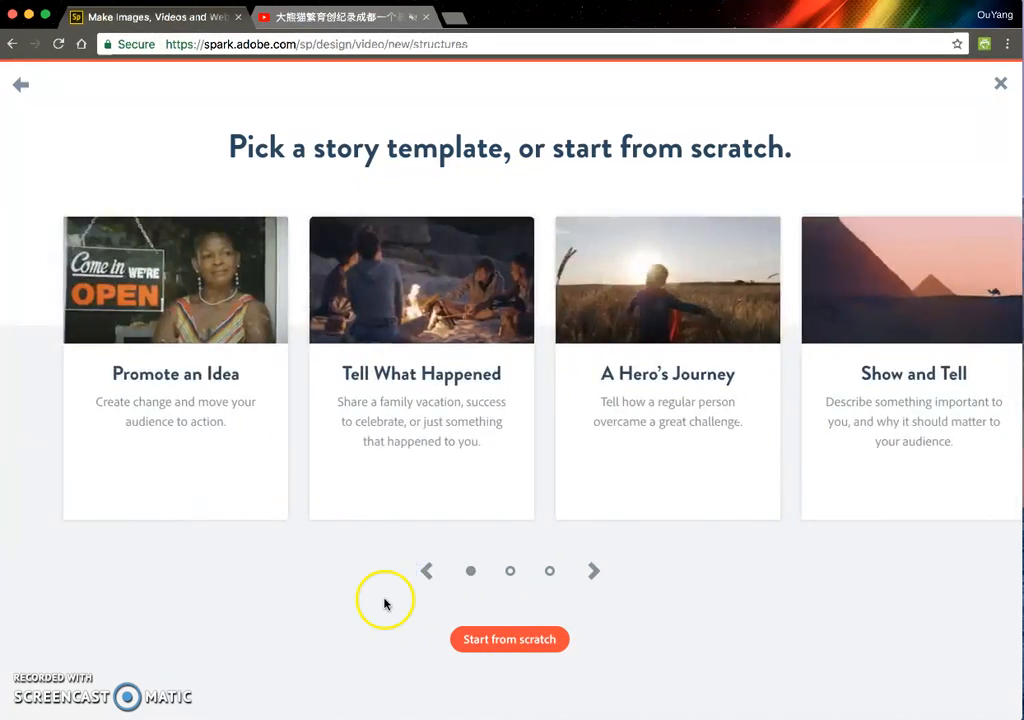
{"action": "mouse_move", "coordinate": [811, 487]}
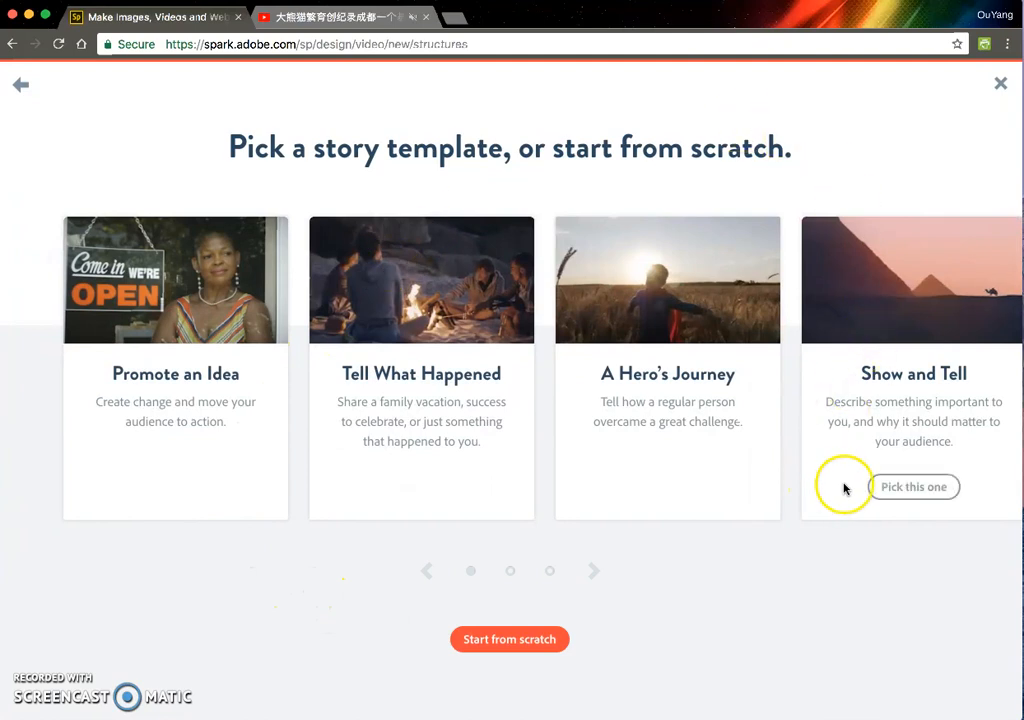
{"action": "left_click", "coordinate": [880, 496]}
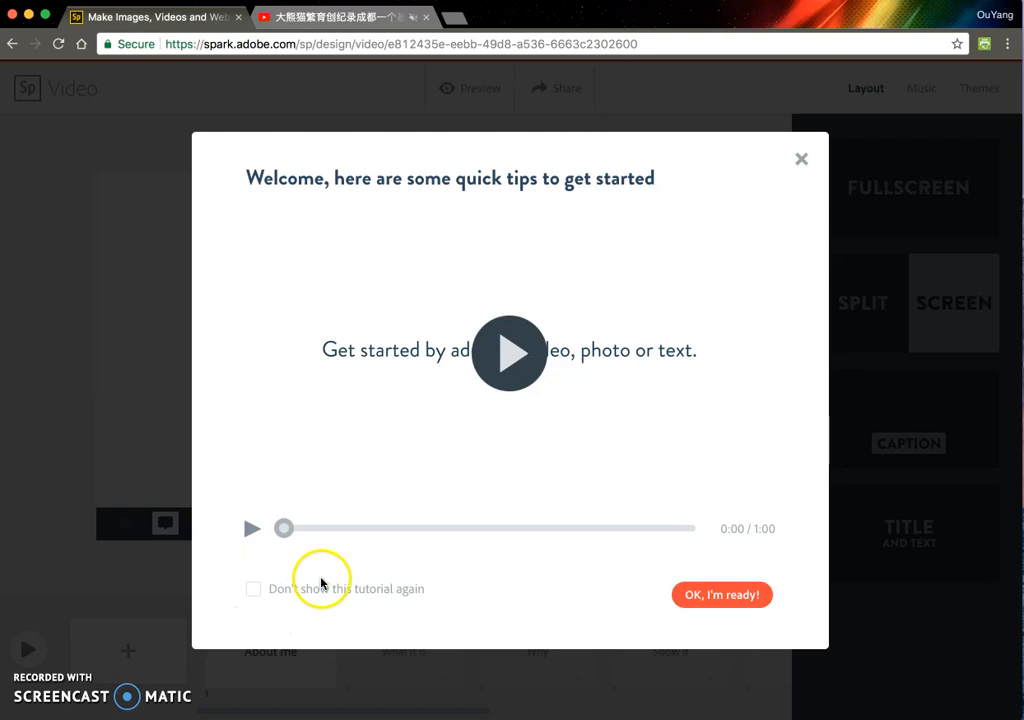
{"action": "left_click", "coordinate": [720, 598]}
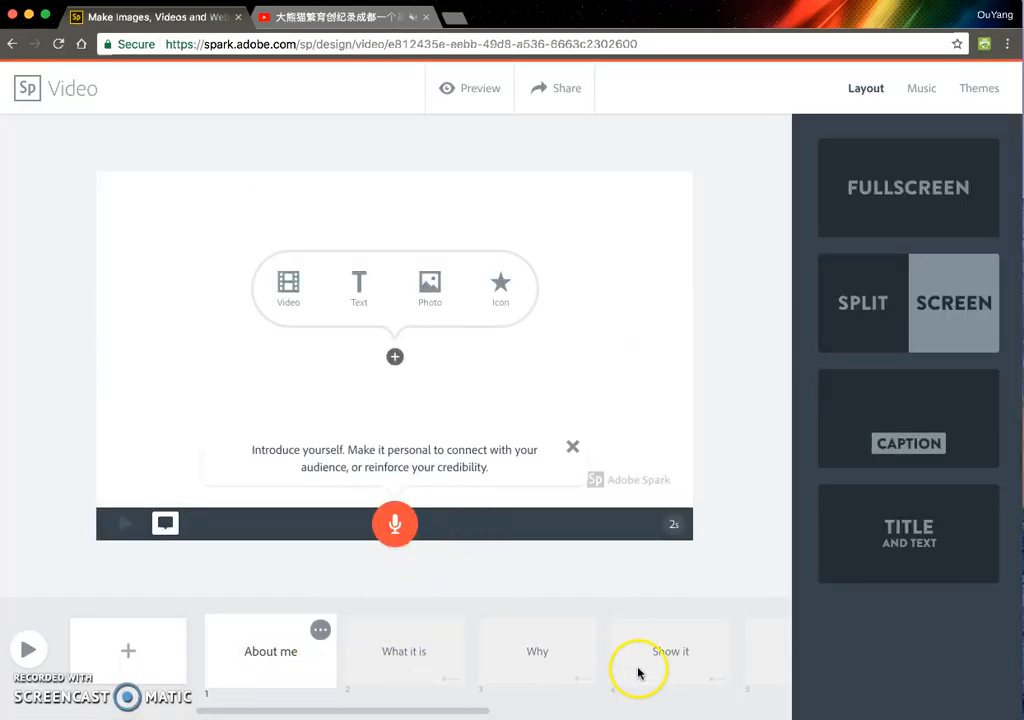
Delete the "What it is" slide from the video's storyboard.
{"action": "left_click_drag", "start_coordinate": [307, 709], "coordinate": [347, 711]}
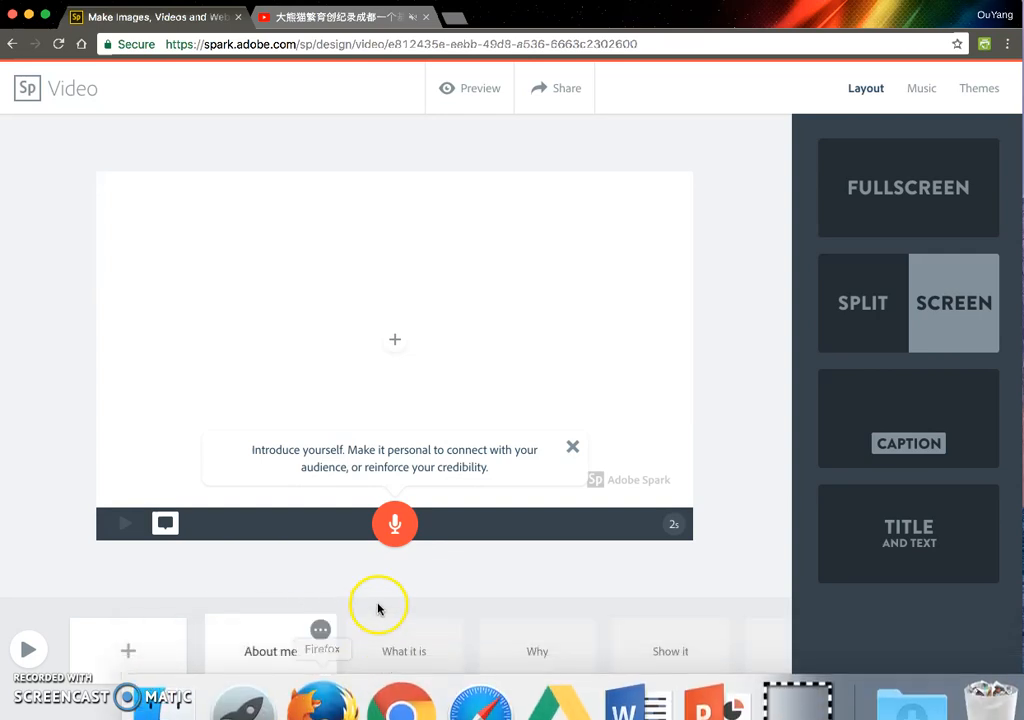
{"action": "left_click", "coordinate": [411, 650]}
{"action": "right_click", "coordinate": [411, 650]}
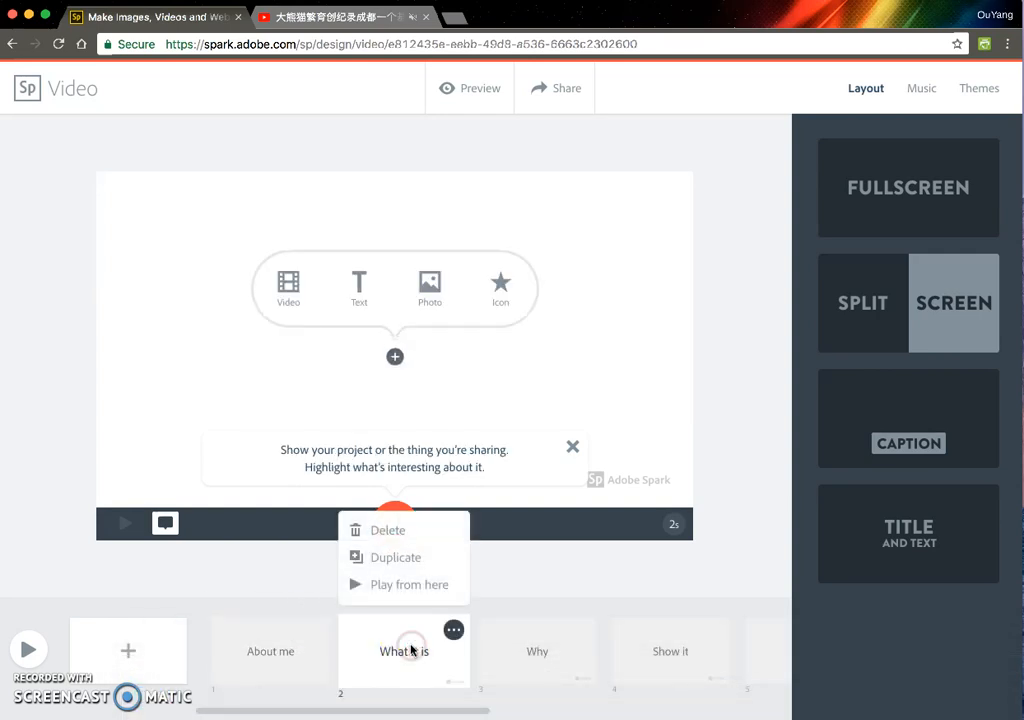
{"action": "left_click", "coordinate": [503, 598]}
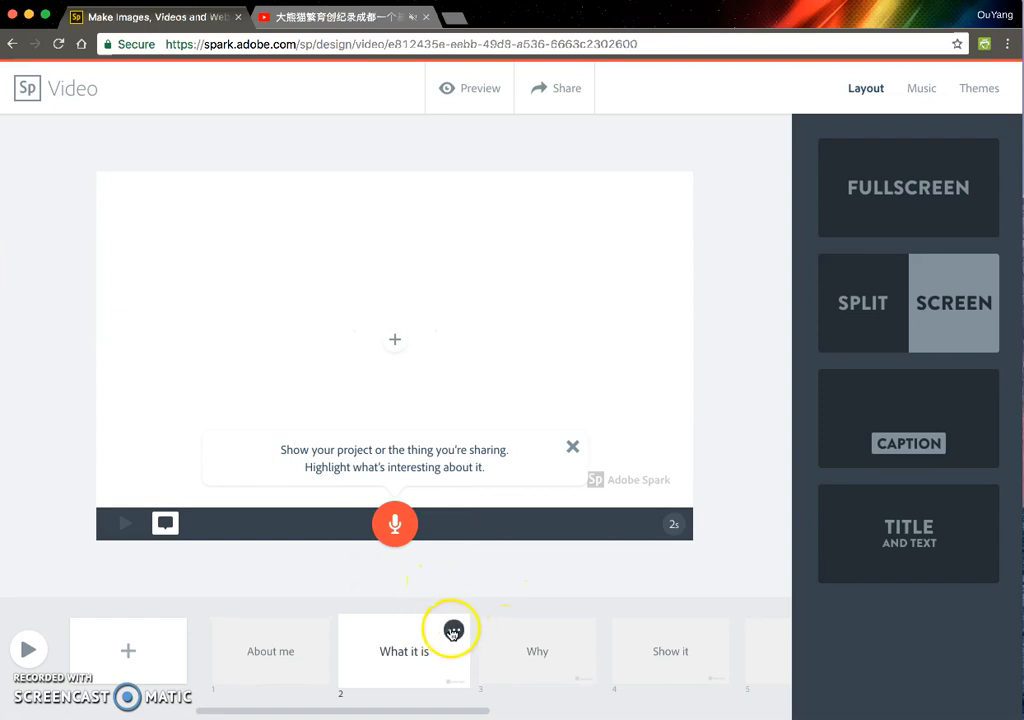
{"action": "left_click", "coordinate": [454, 632]}
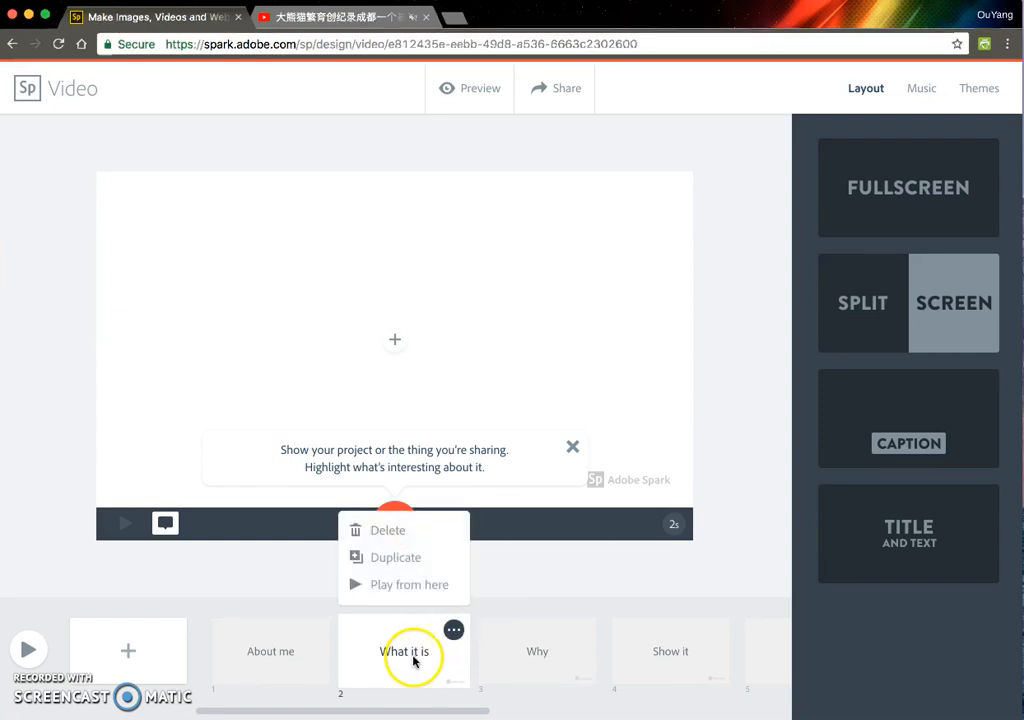
{"action": "left_click", "coordinate": [446, 535]}
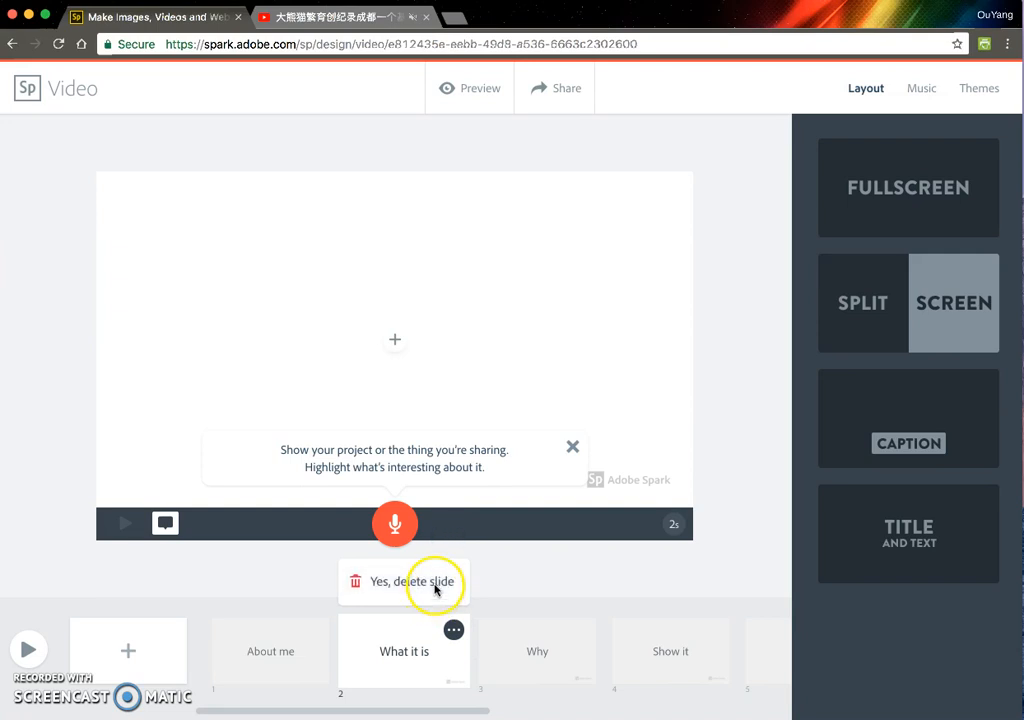
{"action": "left_click", "coordinate": [436, 586]}
Delete the "Why", "Show it", "How" and "Why I'm sharing it" slides from the storyboard.
{"action": "left_click", "coordinate": [454, 626]}
{"action": "left_click", "coordinate": [437, 528]}
{"action": "left_click", "coordinate": [437, 586]}
{"action": "left_click", "coordinate": [455, 628]}
{"action": "left_click", "coordinate": [440, 532]}
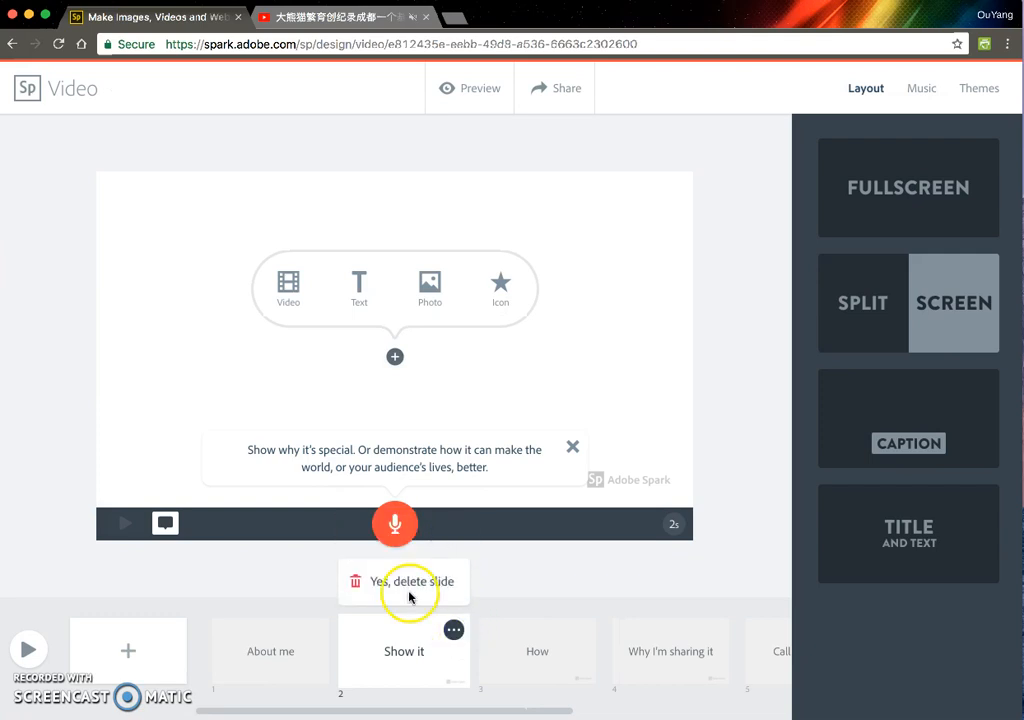
{"action": "left_click", "coordinate": [430, 583]}
{"action": "left_click", "coordinate": [454, 632]}
{"action": "left_click", "coordinate": [450, 530]}
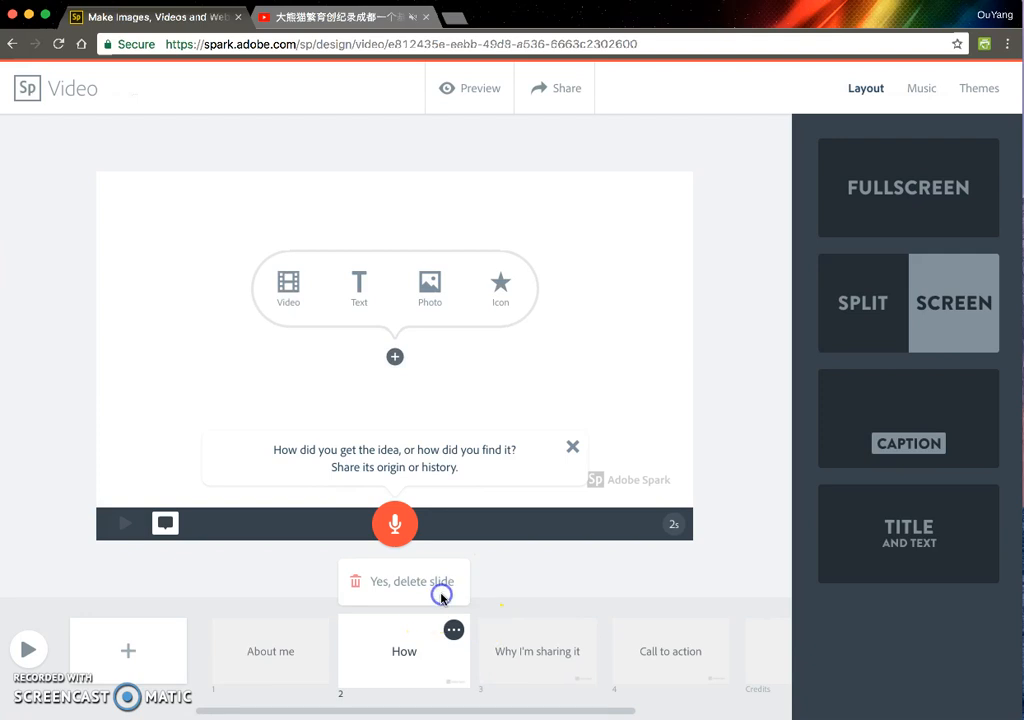
{"action": "left_click", "coordinate": [441, 595]}
{"action": "left_click", "coordinate": [454, 629]}
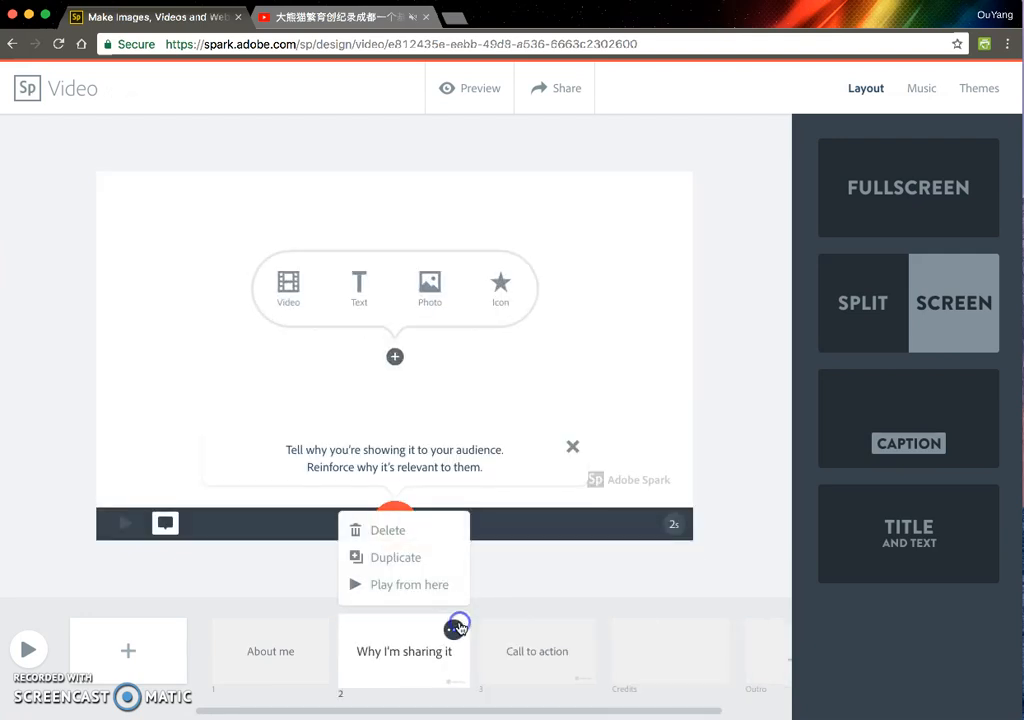
{"action": "left_click", "coordinate": [443, 532]}
{"action": "left_click", "coordinate": [443, 576]}
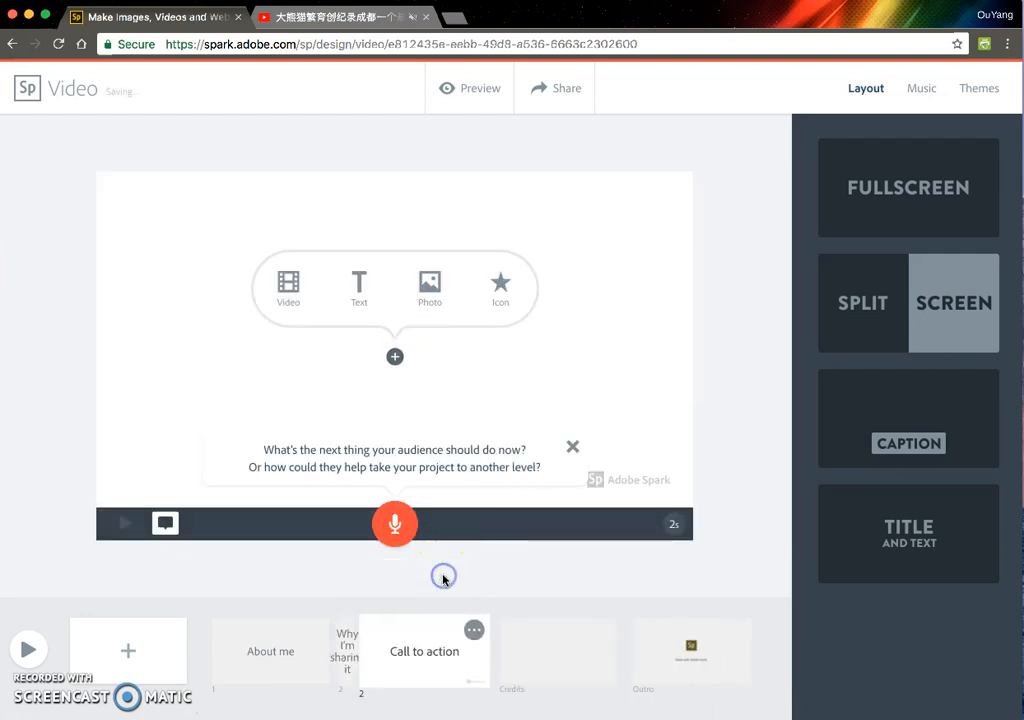
Add a blank slide directly after the "About me" slide.
{"action": "left_click", "coordinate": [270, 647]}
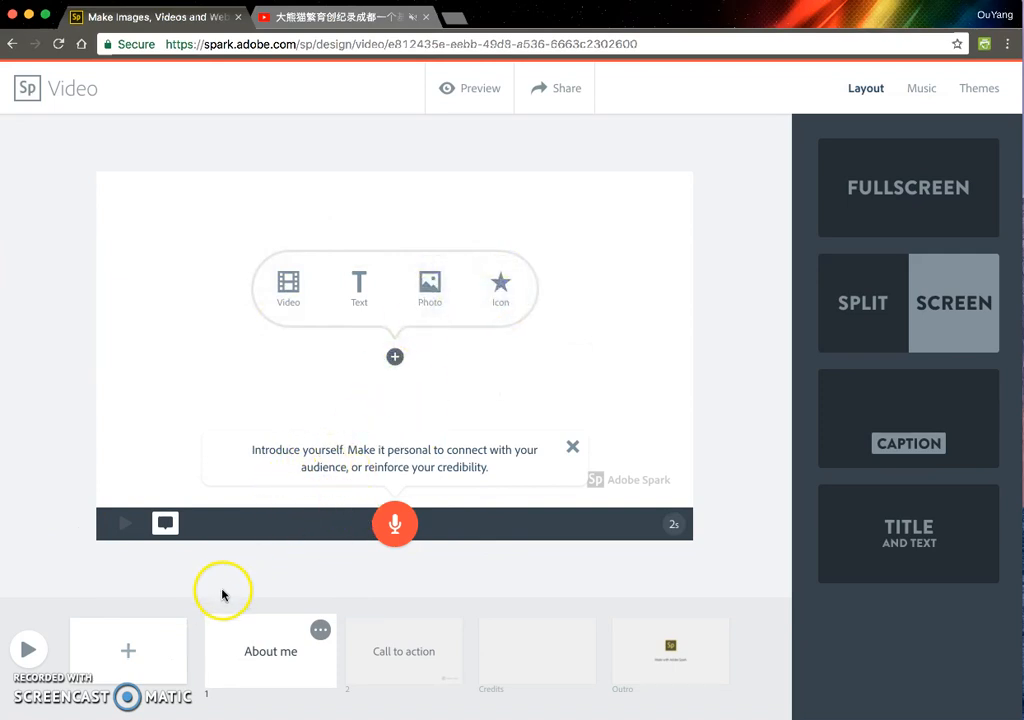
{"action": "left_click", "coordinate": [145, 658]}
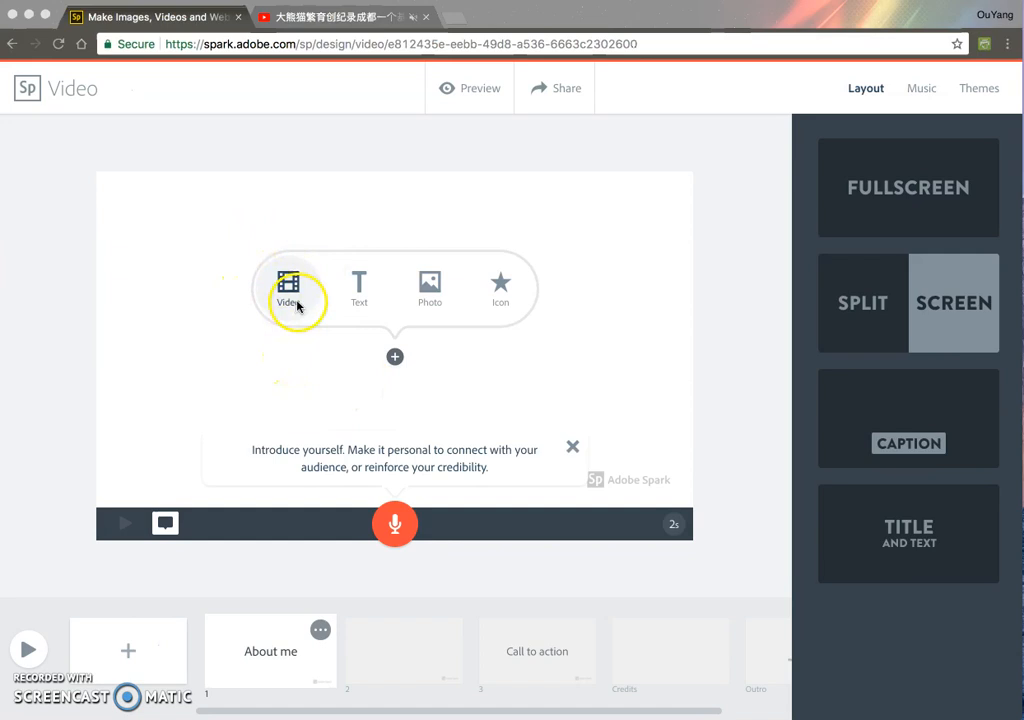
{"action": "left_click", "coordinate": [295, 297]}
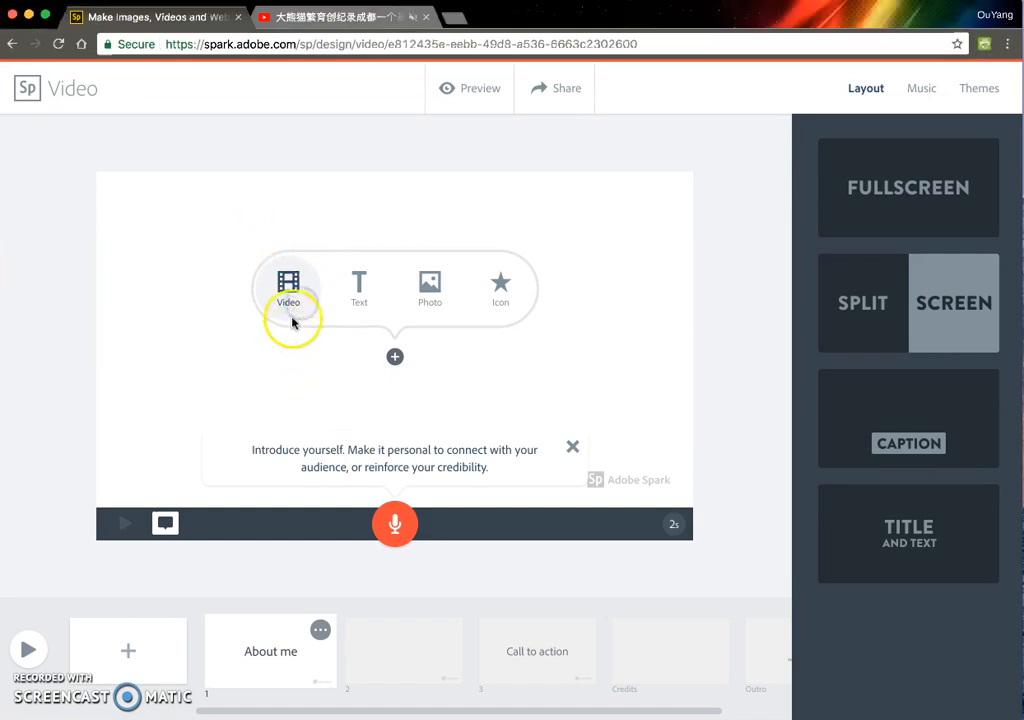
{"action": "left_click", "coordinate": [288, 311]}
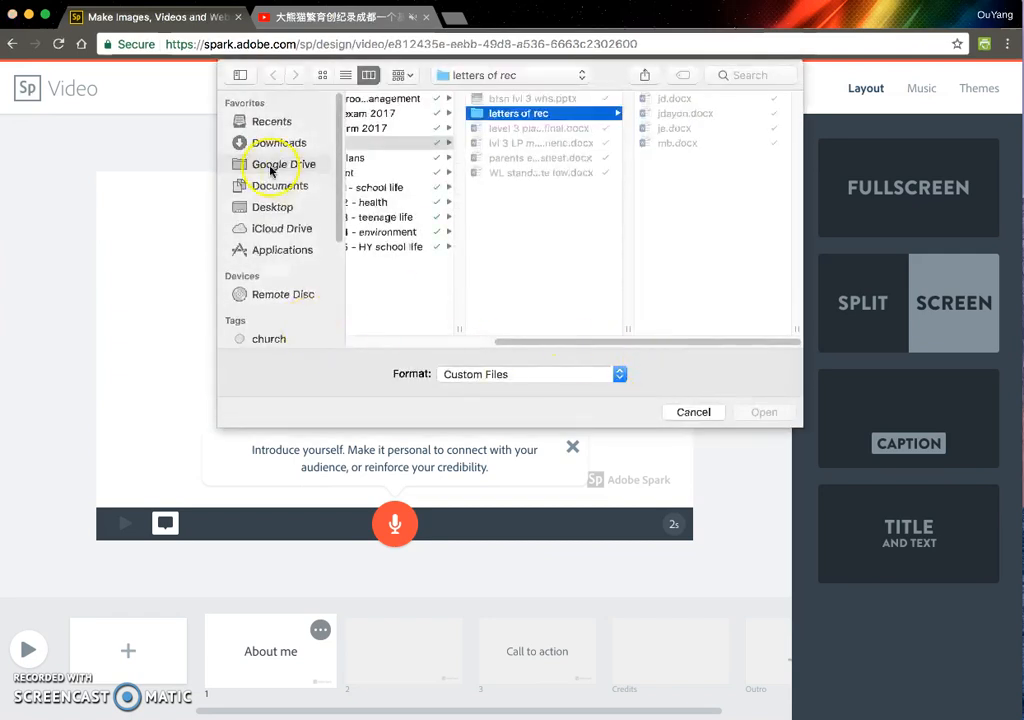
{"action": "left_click", "coordinate": [289, 201]}
{"action": "left_click", "coordinate": [690, 413]}
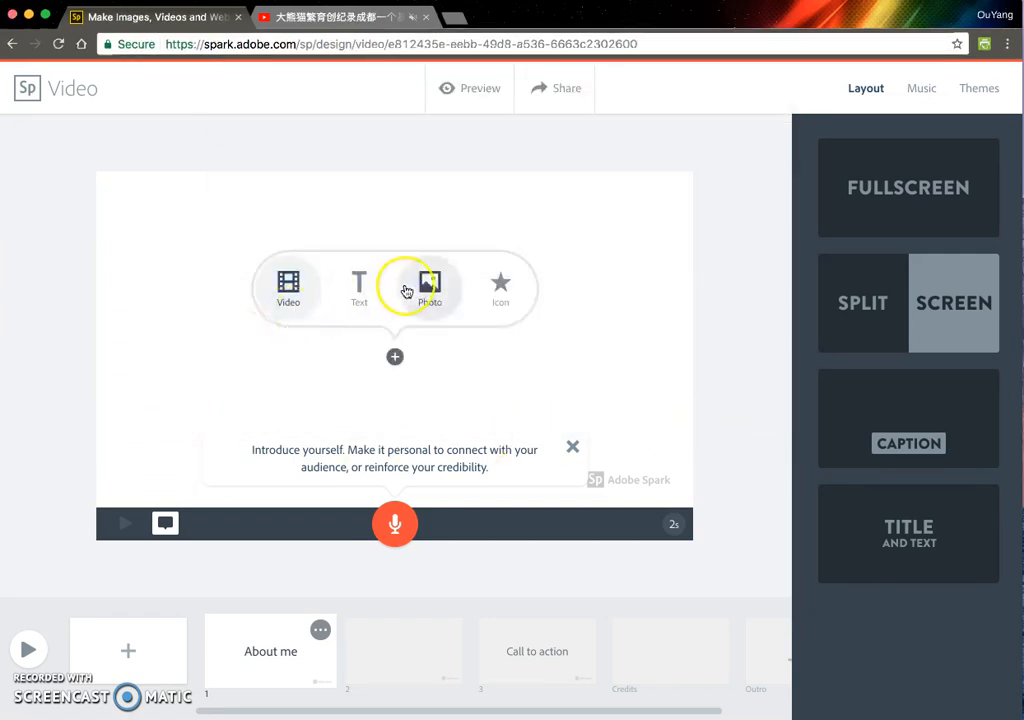
Add the text "你好" to the "About me" slide.
{"action": "left_click", "coordinate": [361, 292]}
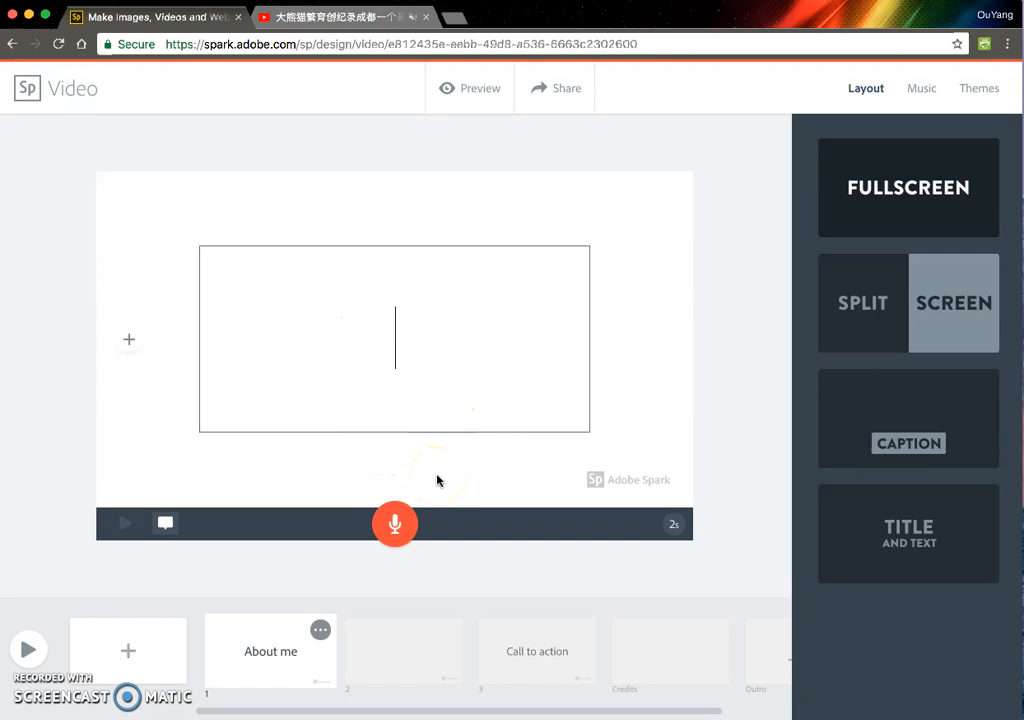
{"action": "type", "text": "nihao"}
{"action": "key", "text": "space"}
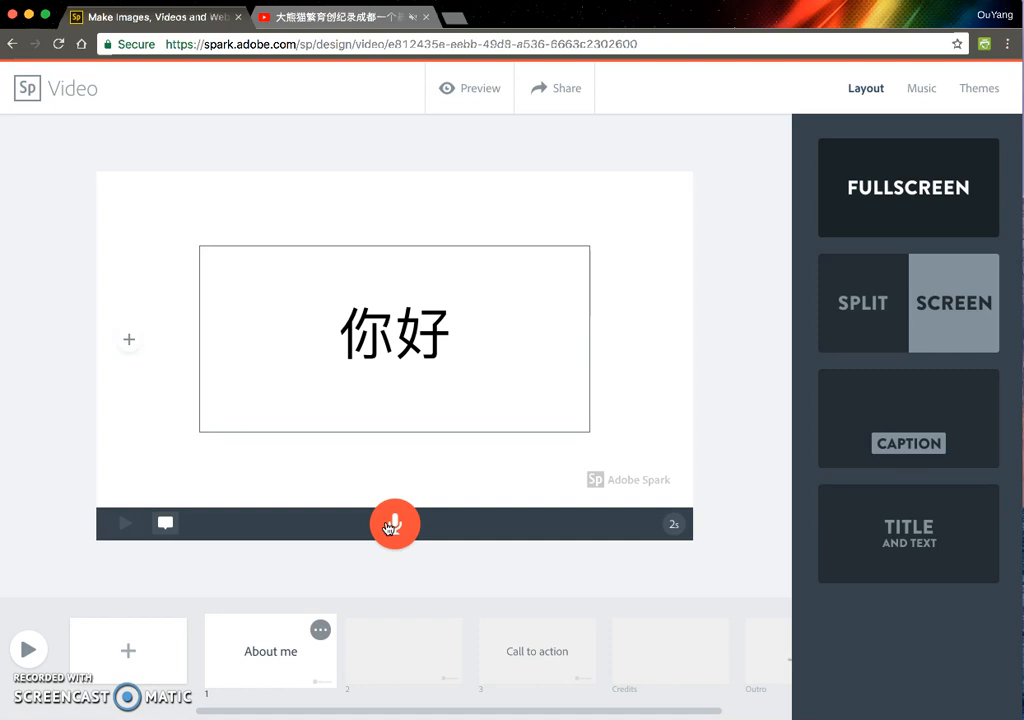
Record a voice narration for the "你好" slide and play it back.
{"action": "left_click_drag", "start_coordinate": [388, 527], "coordinate": [390, 525]}
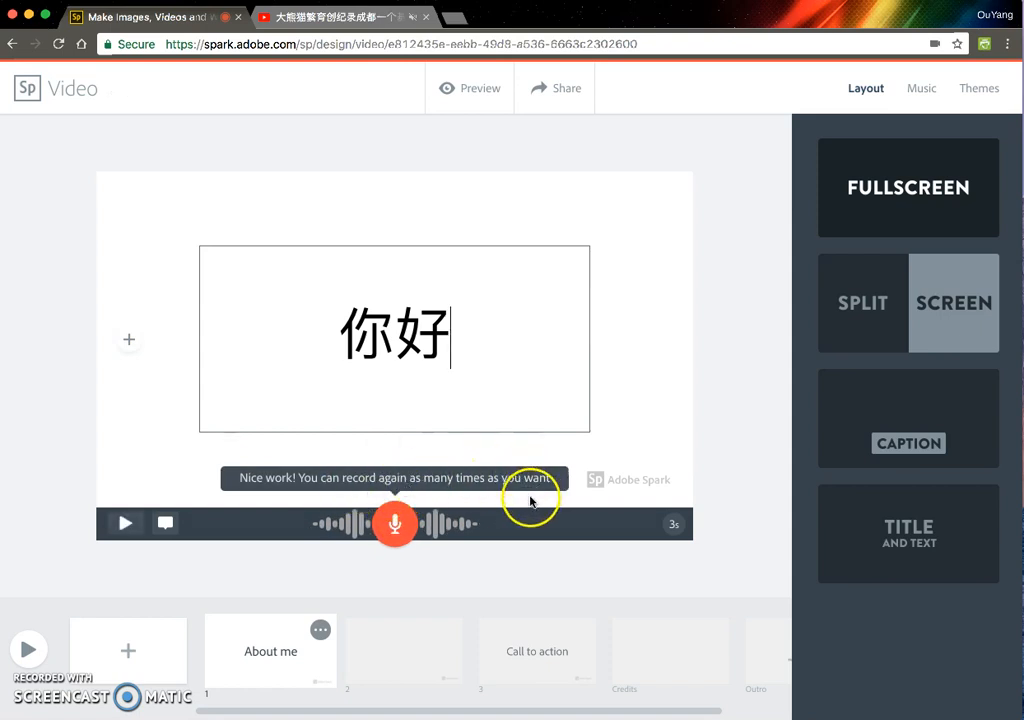
{"action": "left_click", "coordinate": [127, 526]}
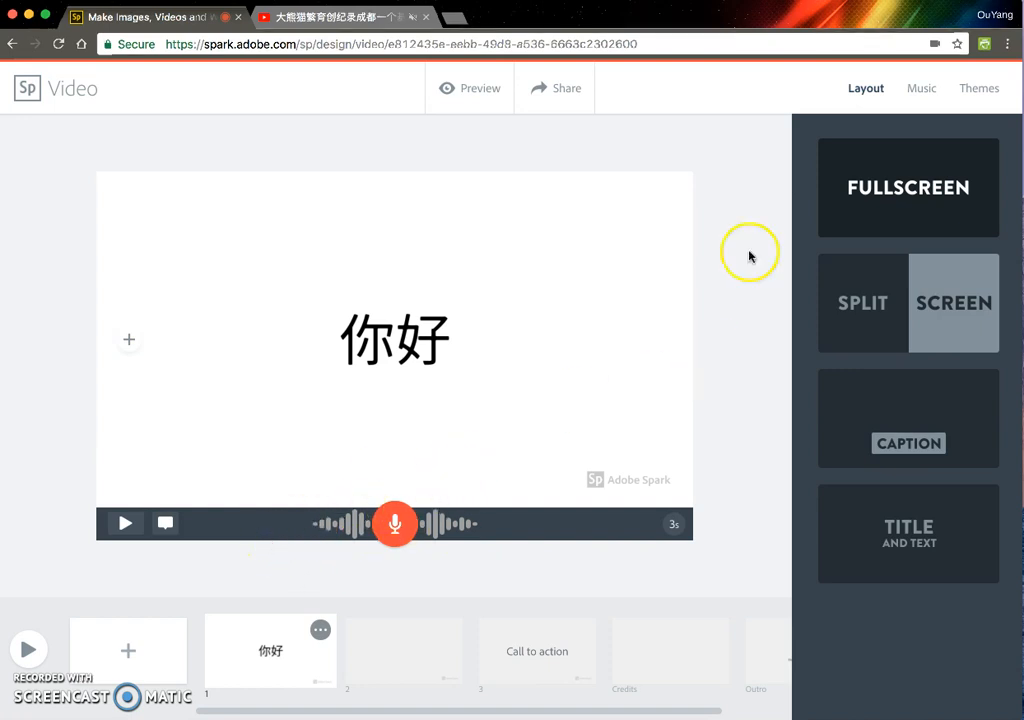
Turn off the background music, then re-record the "你好" slide's voice narration and play it back.
{"action": "left_click", "coordinate": [925, 90]}
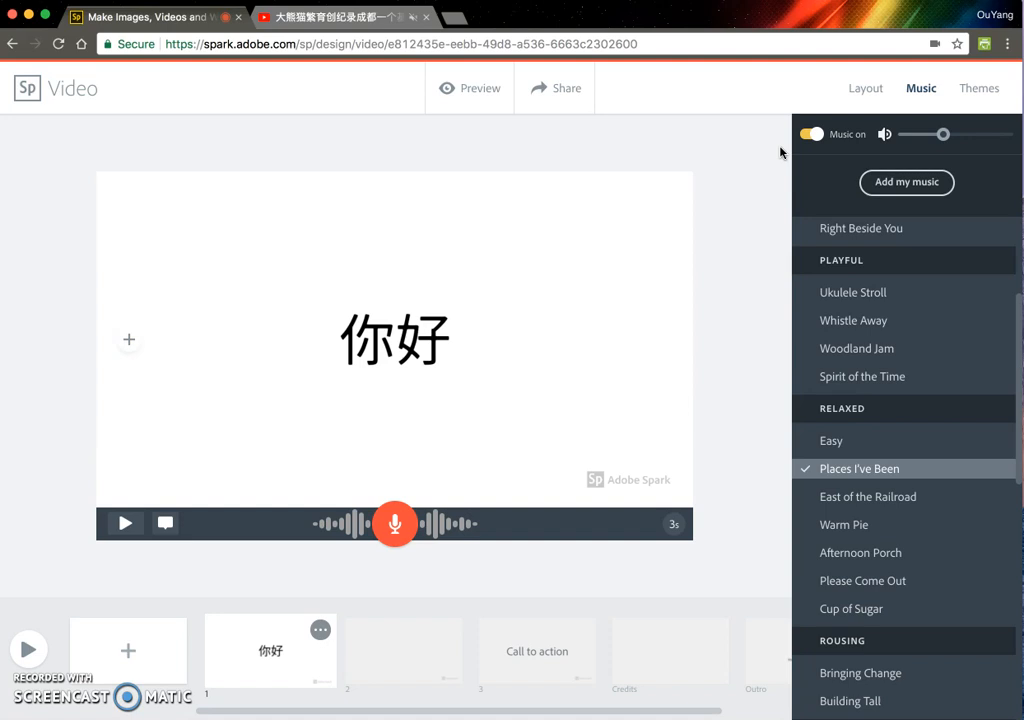
{"action": "left_click", "coordinate": [810, 134]}
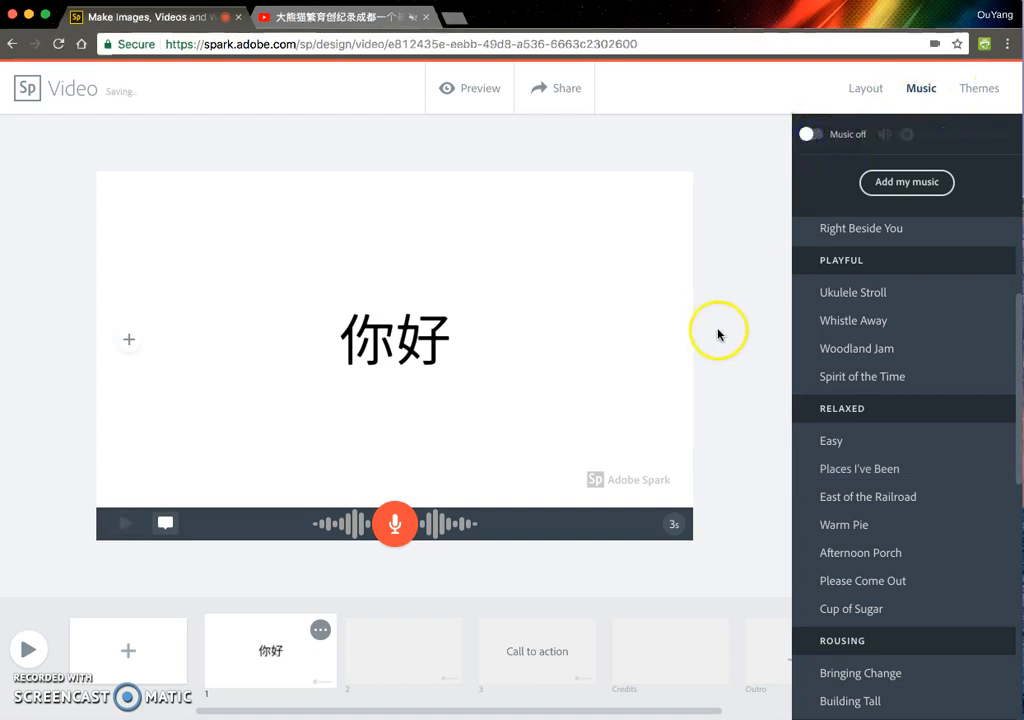
{"action": "left_click", "coordinate": [392, 533]}
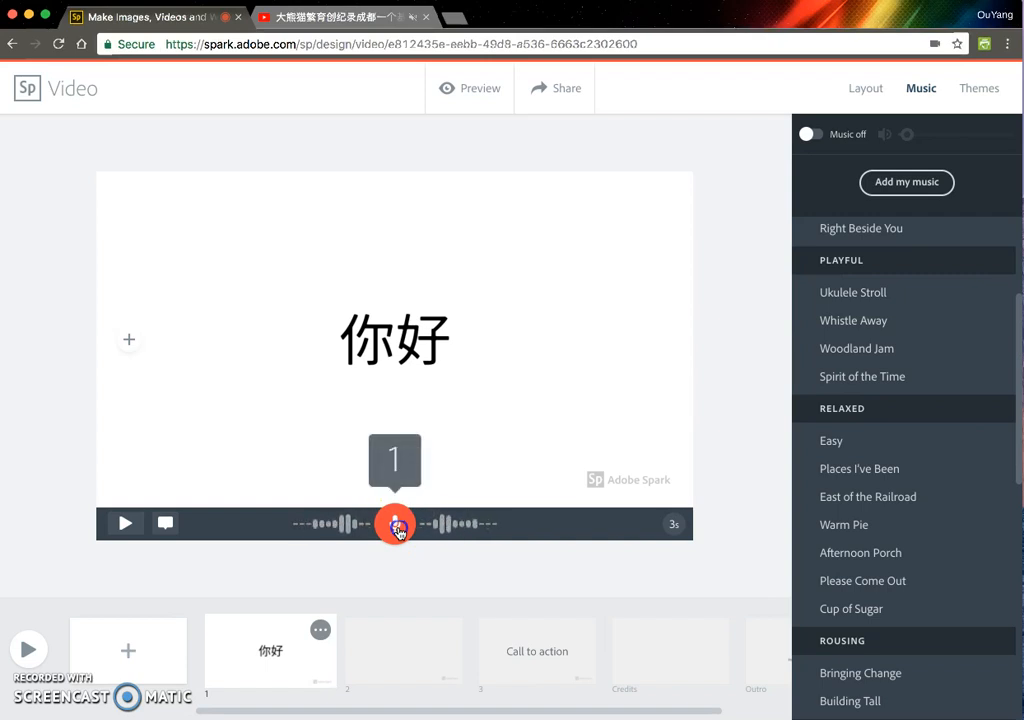
{"action": "left_click", "coordinate": [121, 521]}
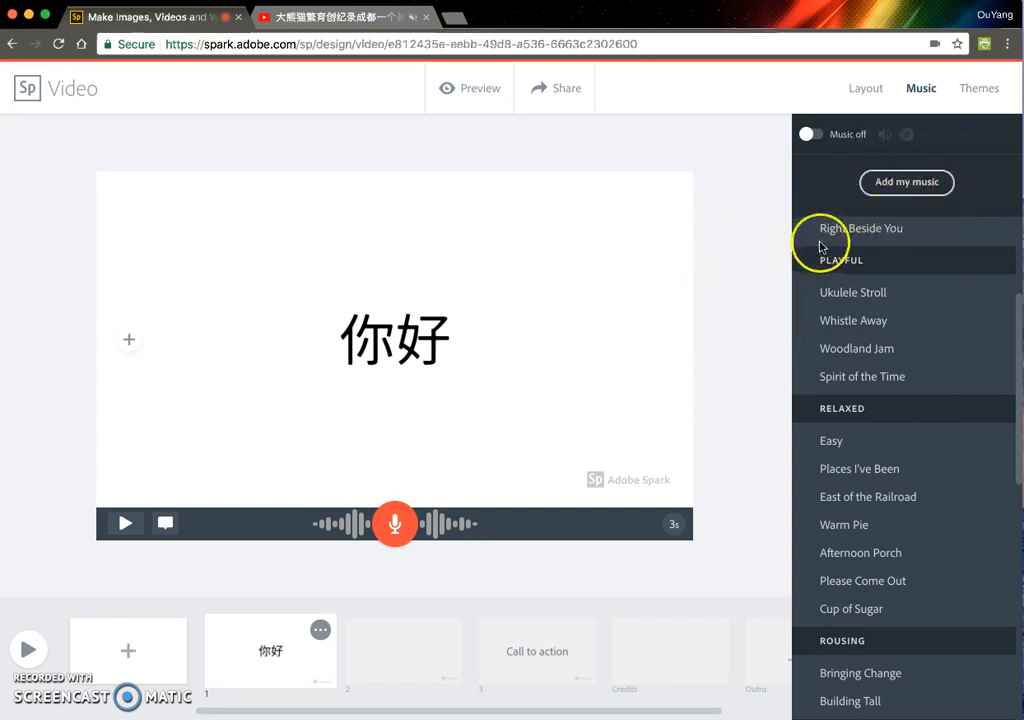
Set "Leap Frog" from the Happy category as the background music and listen to its preview.
{"action": "scroll", "coordinate": [818, 250], "scroll_direction": "down", "scroll_amount": 1}
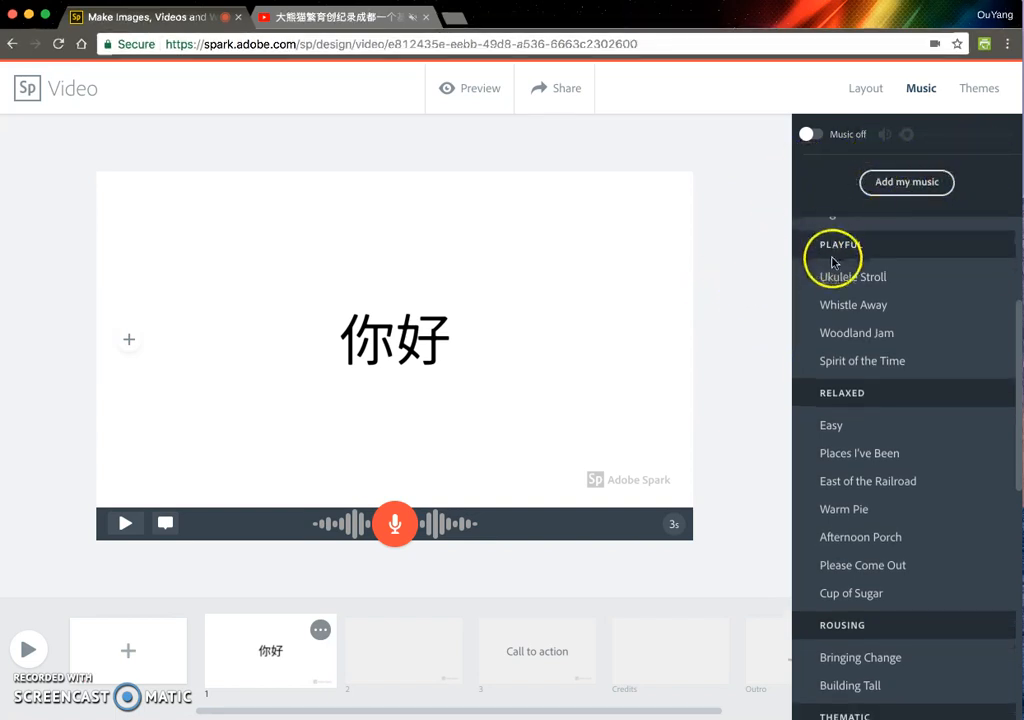
{"action": "scroll", "coordinate": [832, 262], "scroll_direction": "down", "scroll_amount": 8}
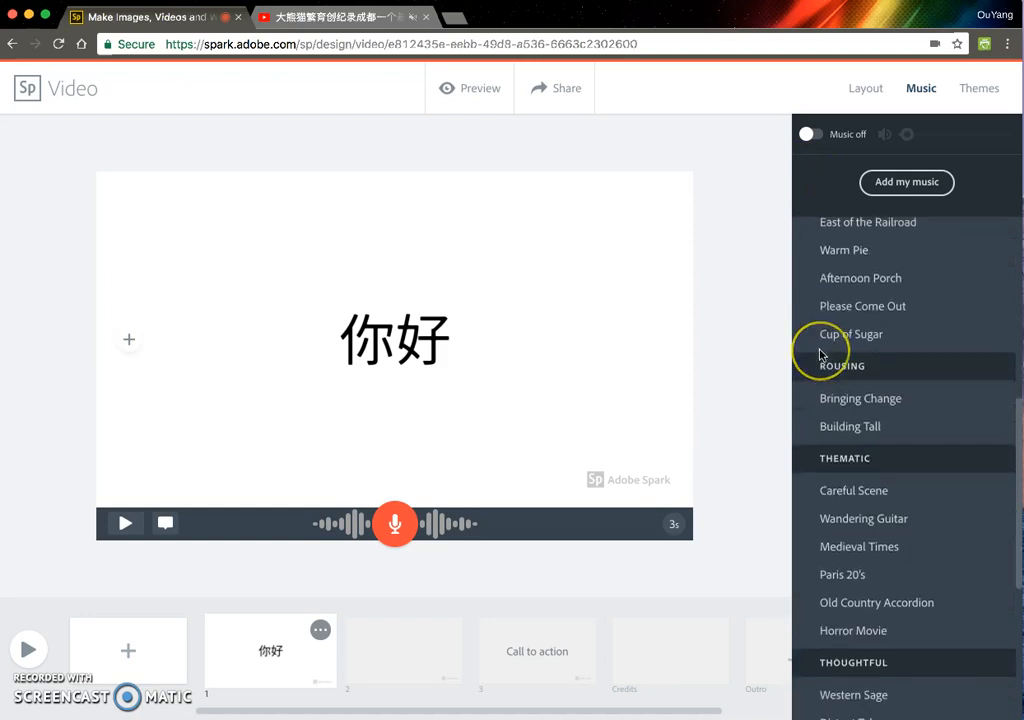
{"action": "scroll", "coordinate": [820, 355], "scroll_direction": "down", "scroll_amount": 10}
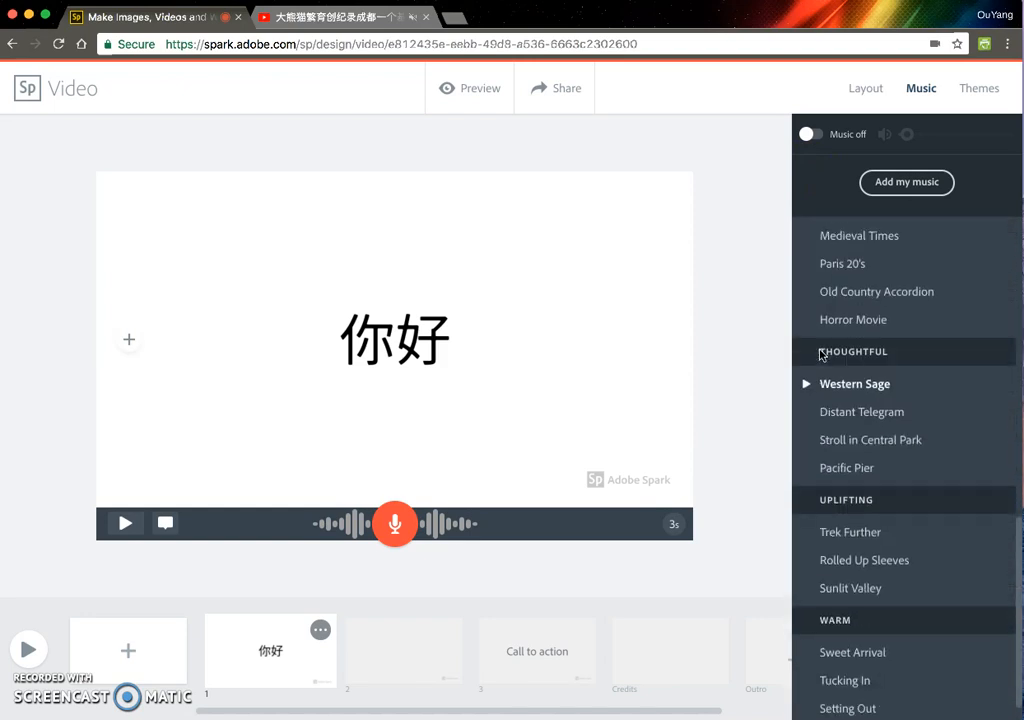
{"action": "scroll", "coordinate": [820, 354], "scroll_direction": "up", "scroll_amount": 20}
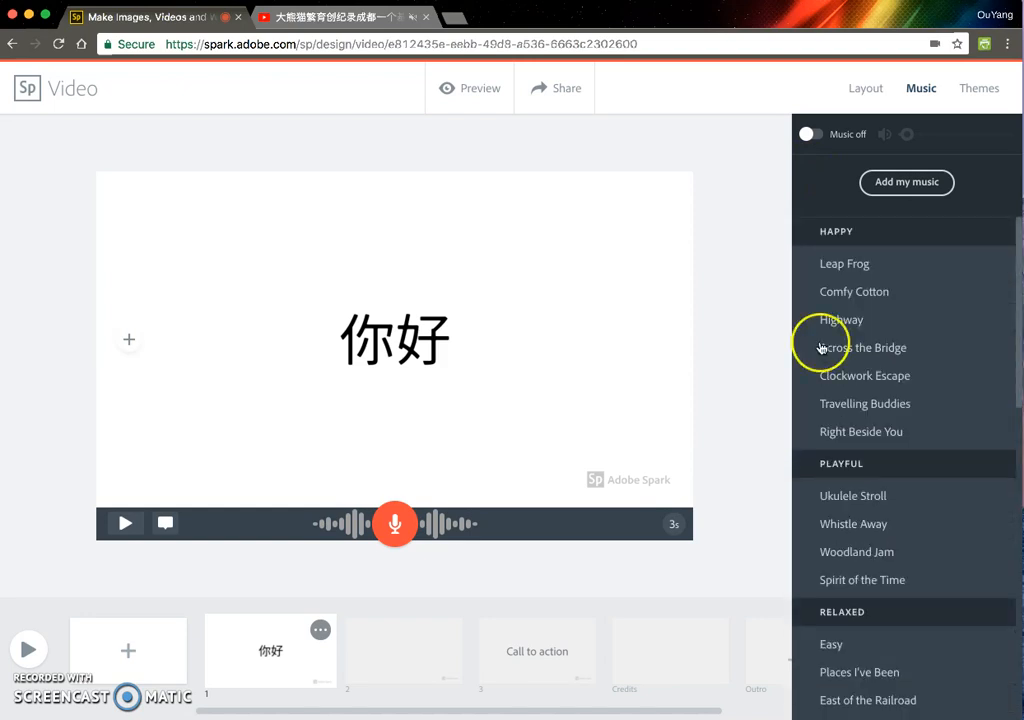
{"action": "left_click", "coordinate": [835, 266]}
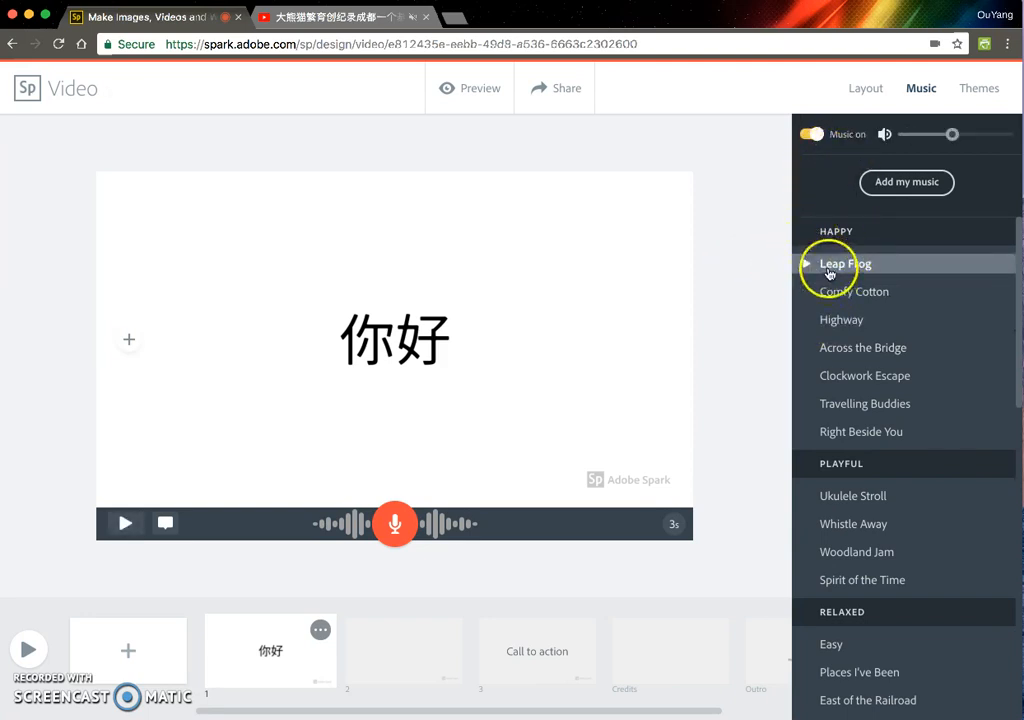
{"action": "left_click", "coordinate": [802, 265]}
{"action": "left_click", "coordinate": [772, 269]}
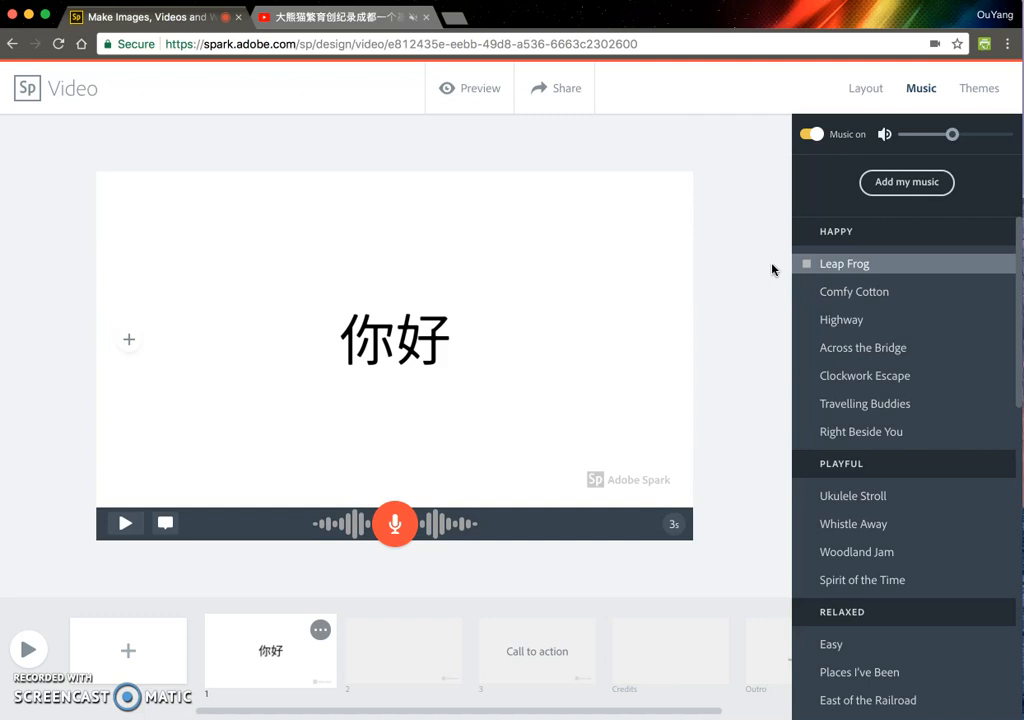
{"action": "left_click", "coordinate": [806, 266]}
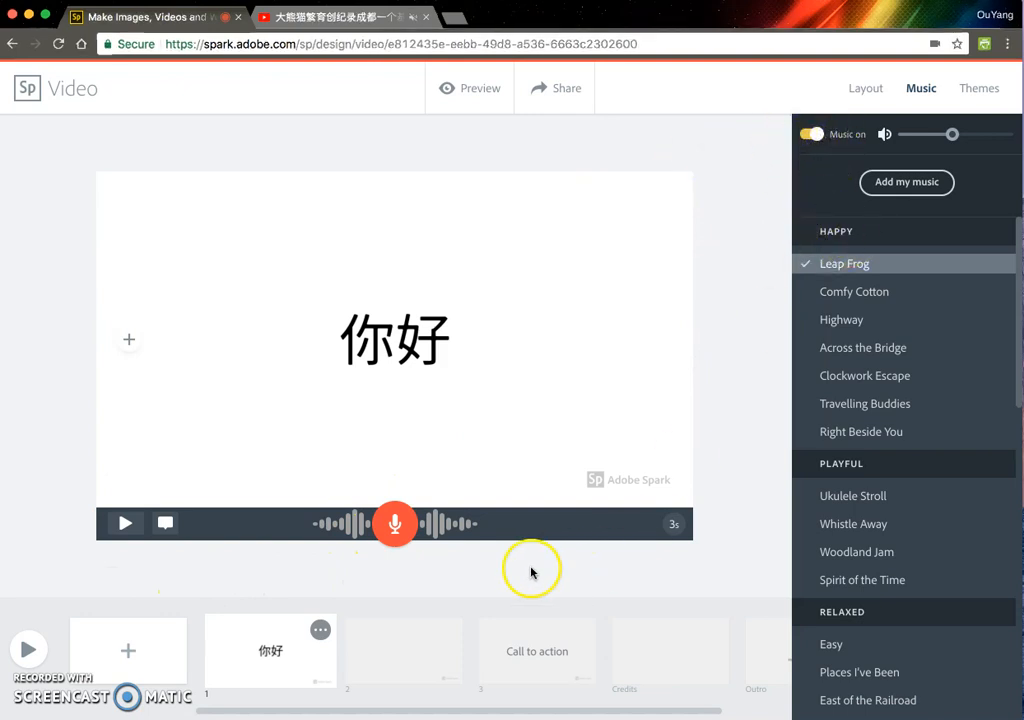
Search the online photos for "中国" to fill the blank second slide.
{"action": "left_click", "coordinate": [425, 653]}
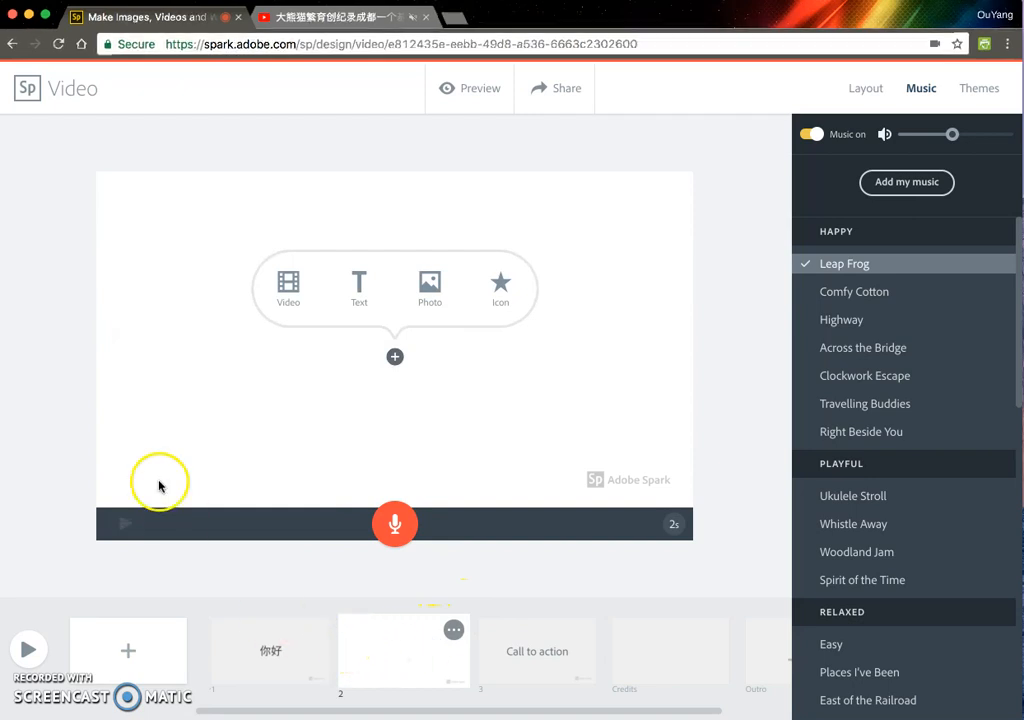
{"action": "left_click", "coordinate": [436, 311]}
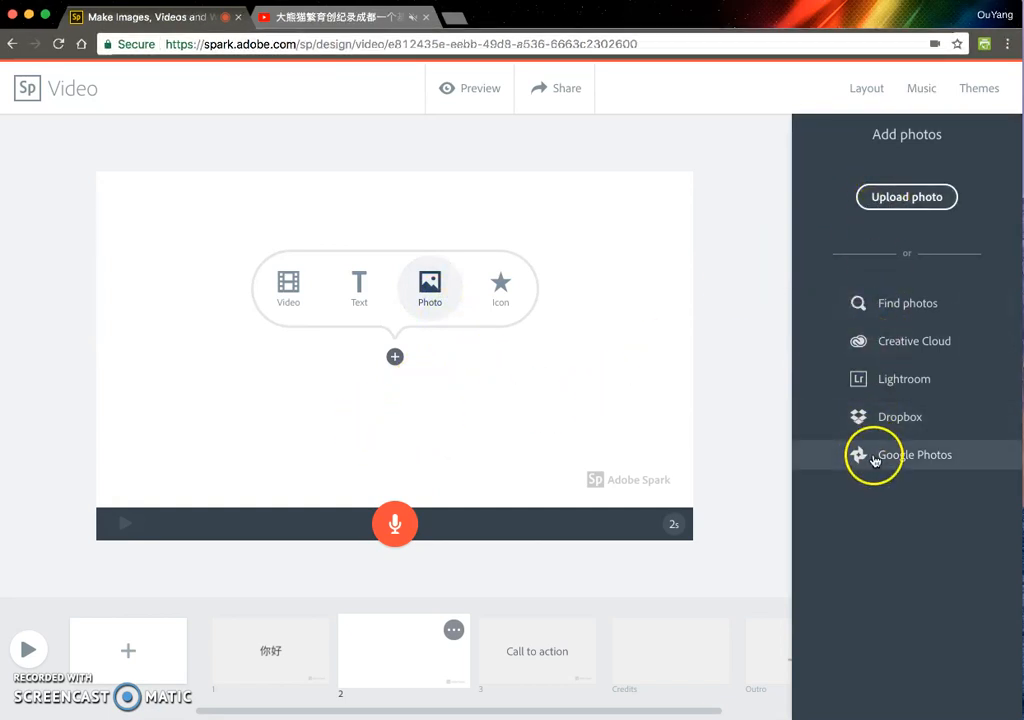
{"action": "left_click", "coordinate": [856, 304]}
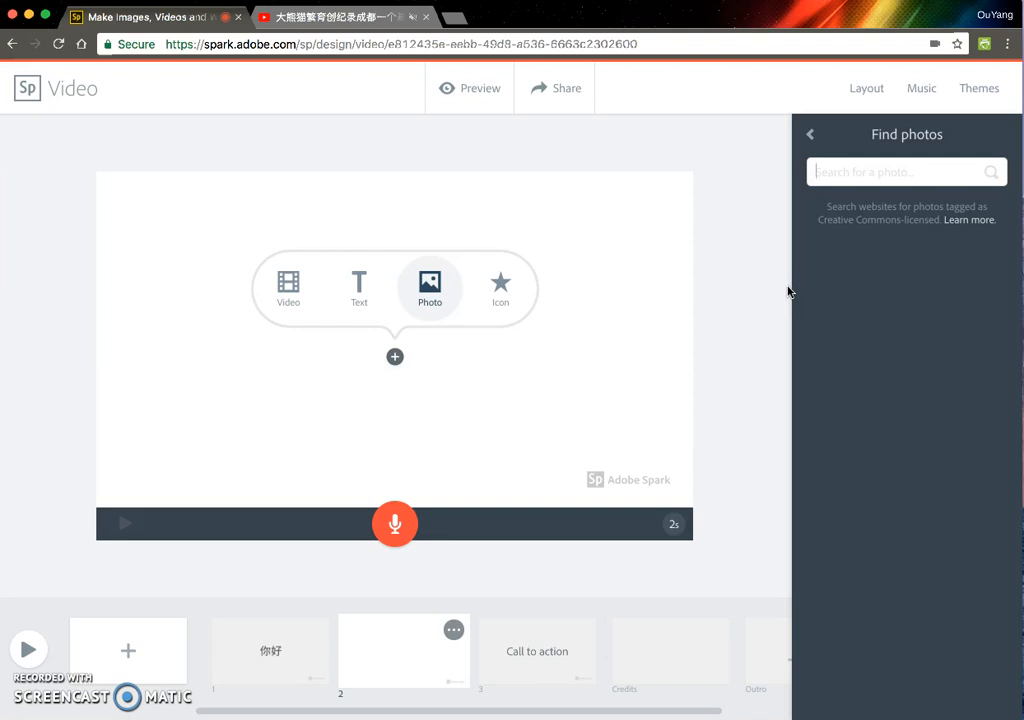
{"action": "type", "text": "中国"}
{"action": "key", "text": "Return"}
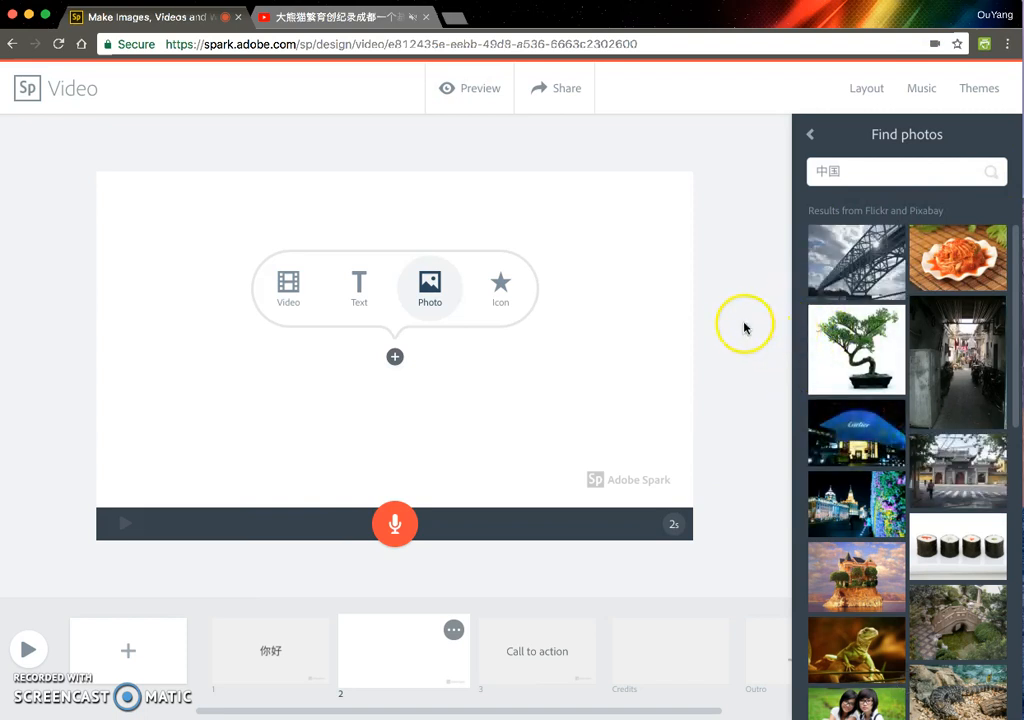
Insert the night skyline photo with the blue-lit towers from the search results into the second slide.
{"action": "scroll", "coordinate": [838, 312], "scroll_direction": "down", "scroll_amount": 1}
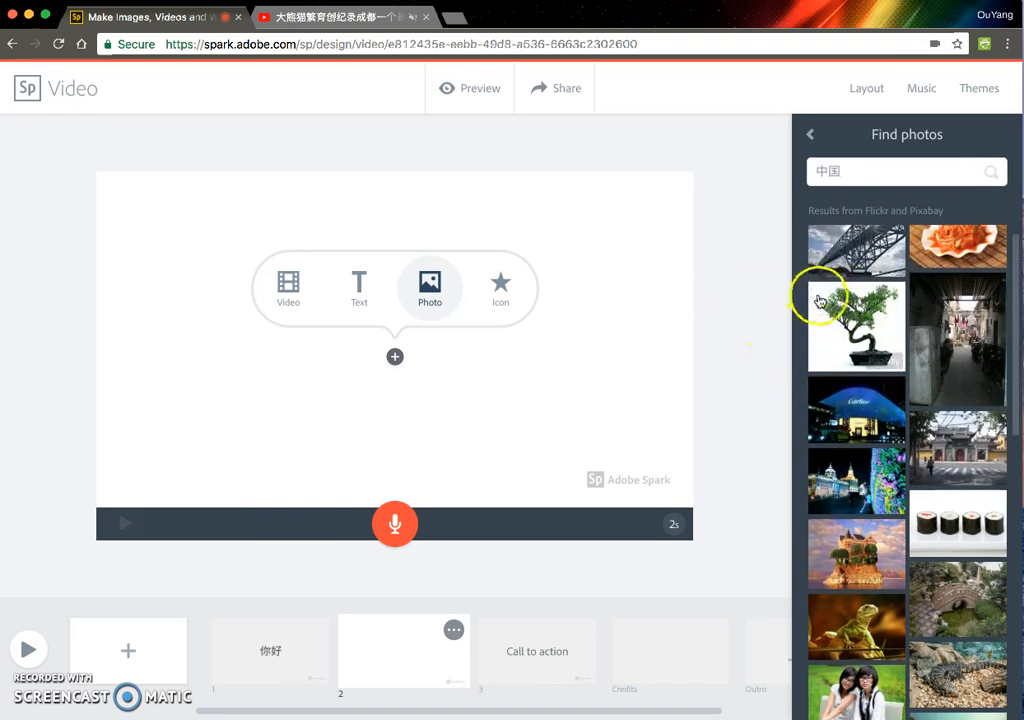
{"action": "scroll", "coordinate": [835, 305], "scroll_direction": "down", "scroll_amount": 1}
{"action": "scroll", "coordinate": [855, 323], "scroll_direction": "down", "scroll_amount": 3}
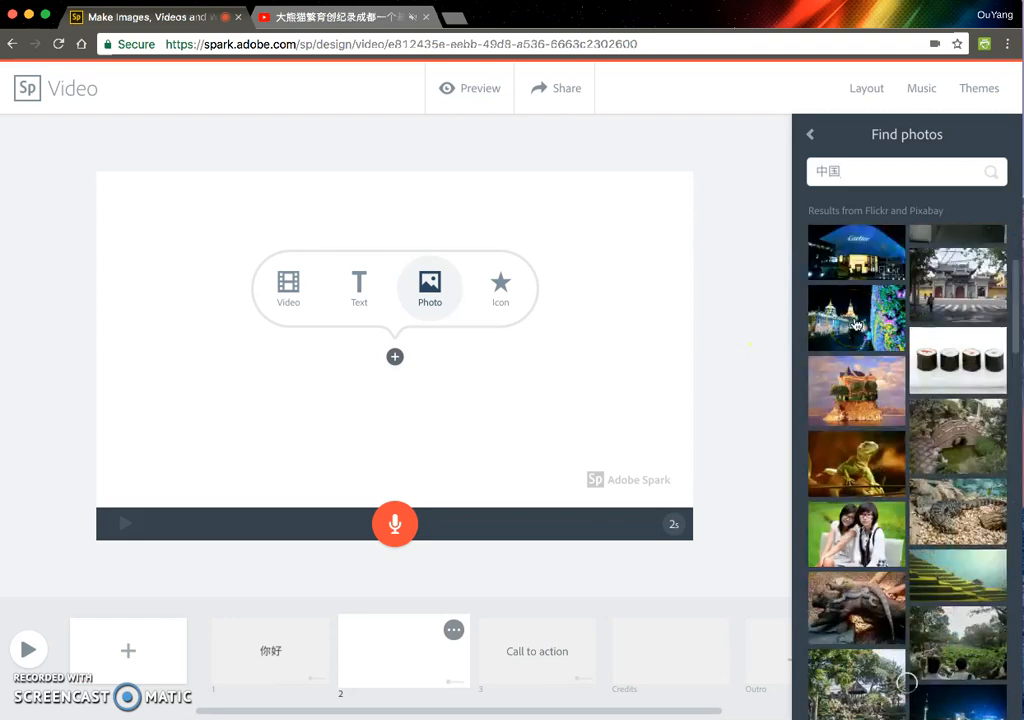
{"action": "scroll", "coordinate": [798, 322], "scroll_direction": "down", "scroll_amount": 4}
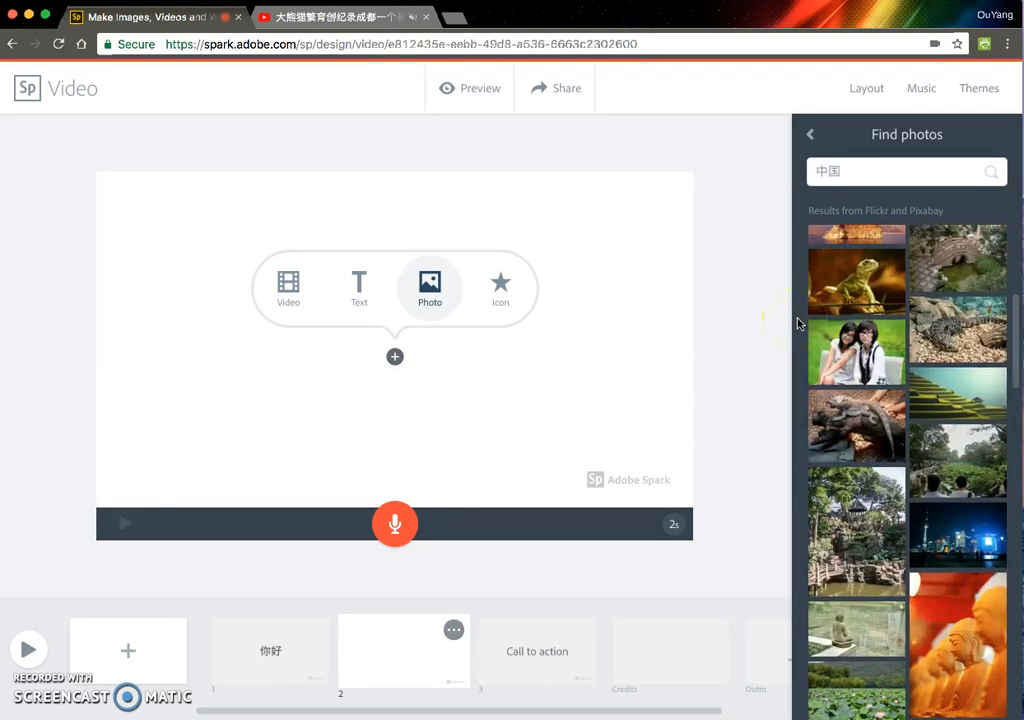
{"action": "scroll", "coordinate": [798, 322], "scroll_direction": "down", "scroll_amount": 3}
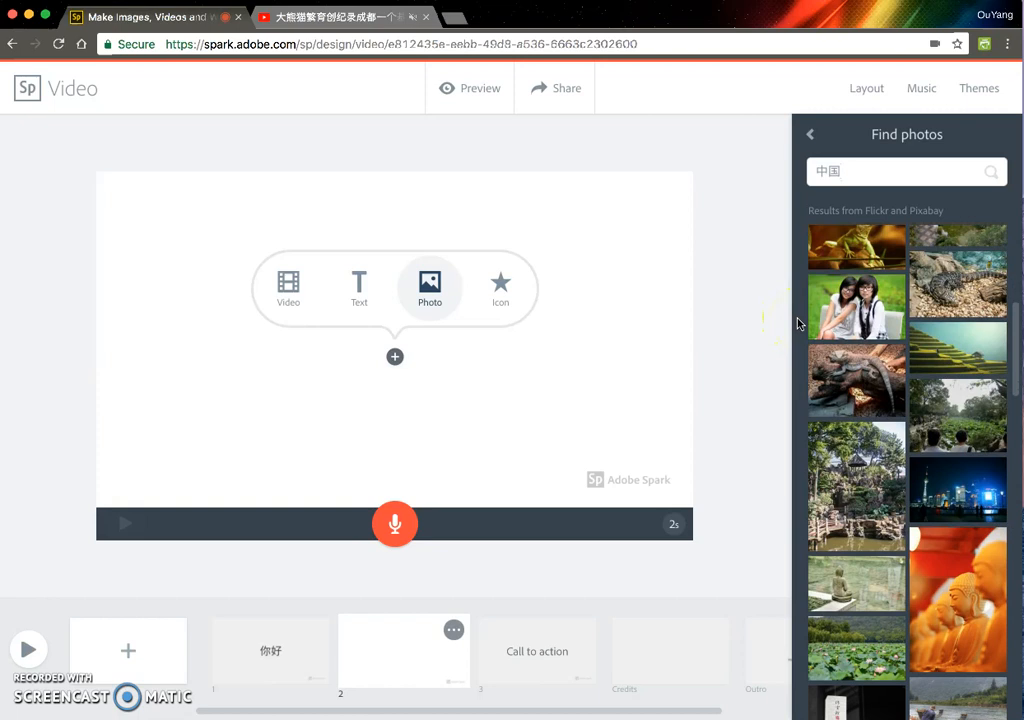
{"action": "left_click", "coordinate": [966, 481]}
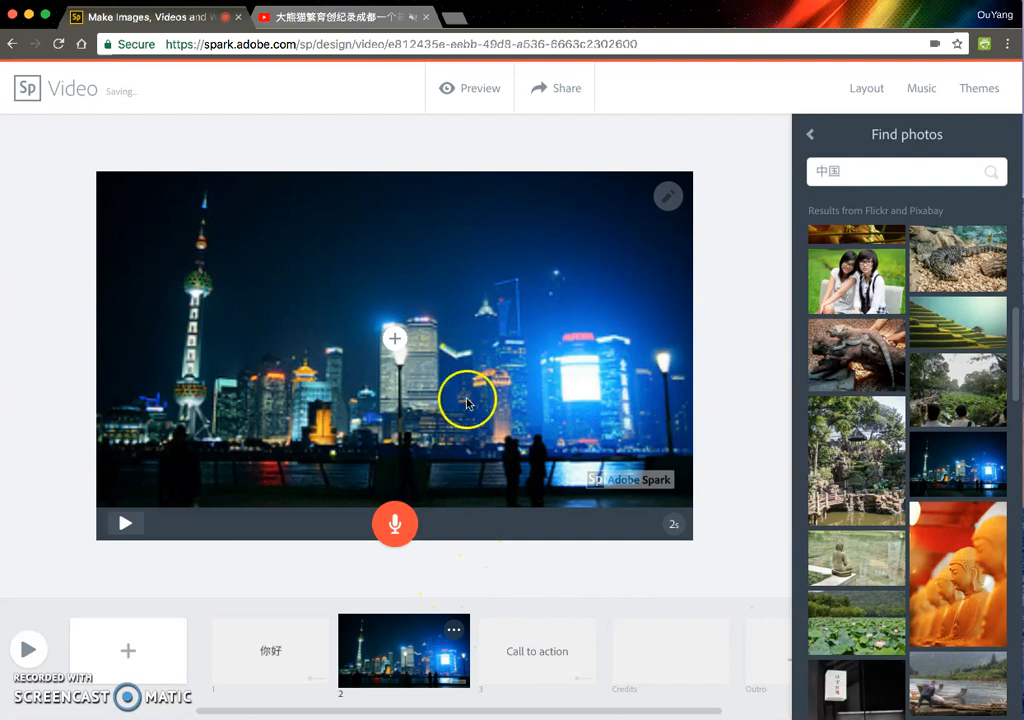
Add the text "上海" over the skyline photo on the second slide.
{"action": "left_click", "coordinate": [395, 345]}
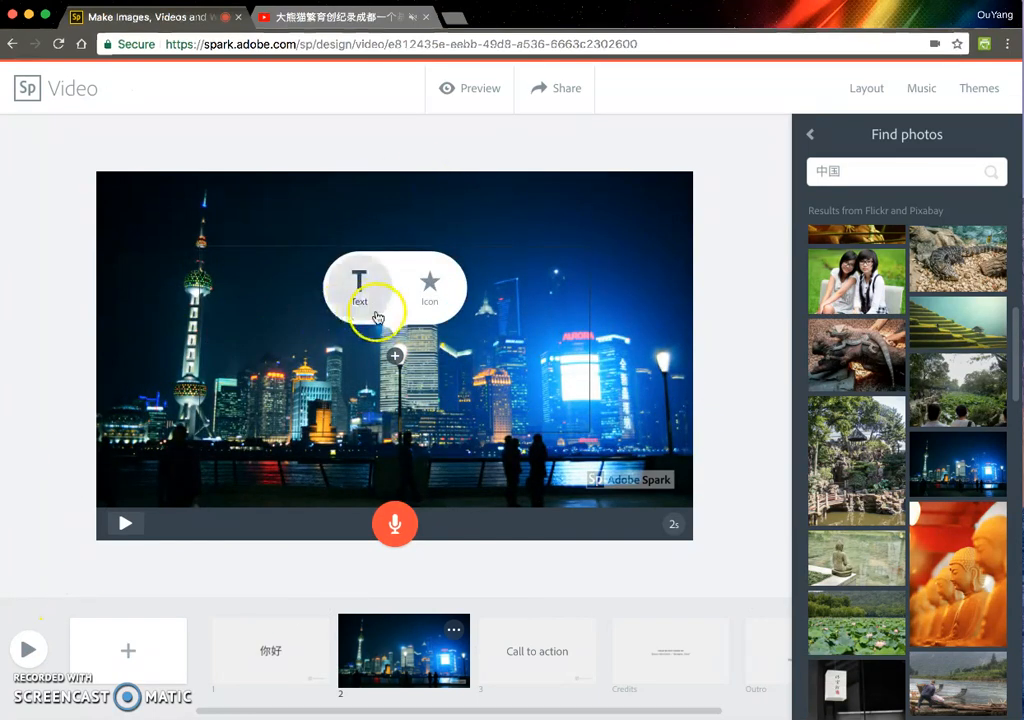
{"action": "left_click", "coordinate": [376, 303]}
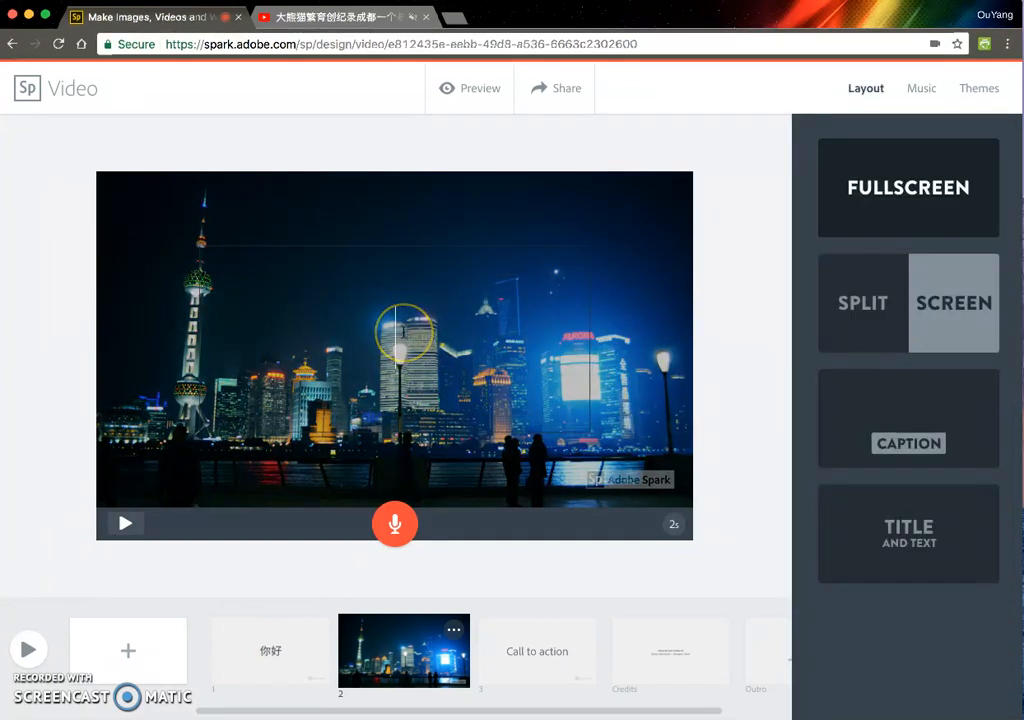
{"action": "type", "text": "shangh"}
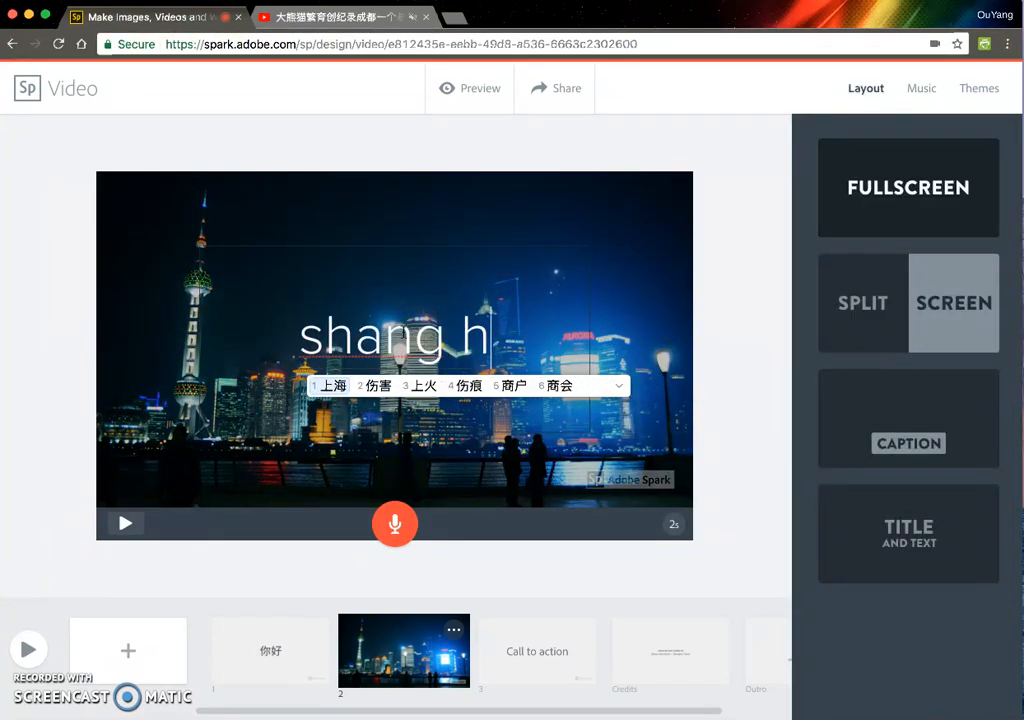
{"action": "key", "text": "space"}
{"action": "left_click", "coordinate": [722, 390]}
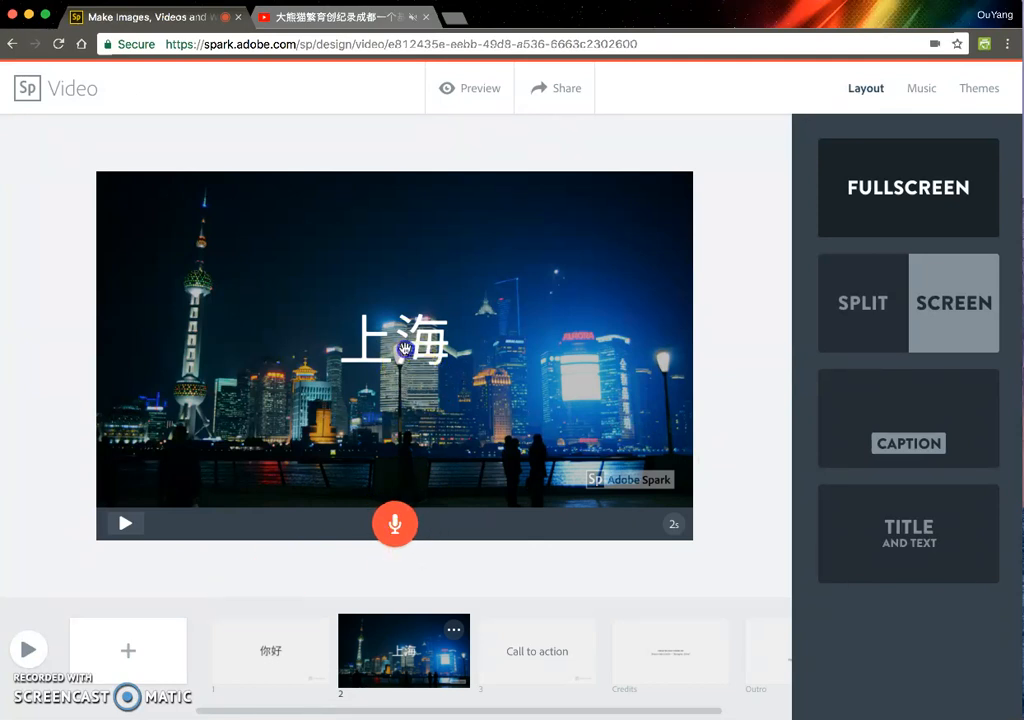
{"action": "left_click", "coordinate": [405, 350]}
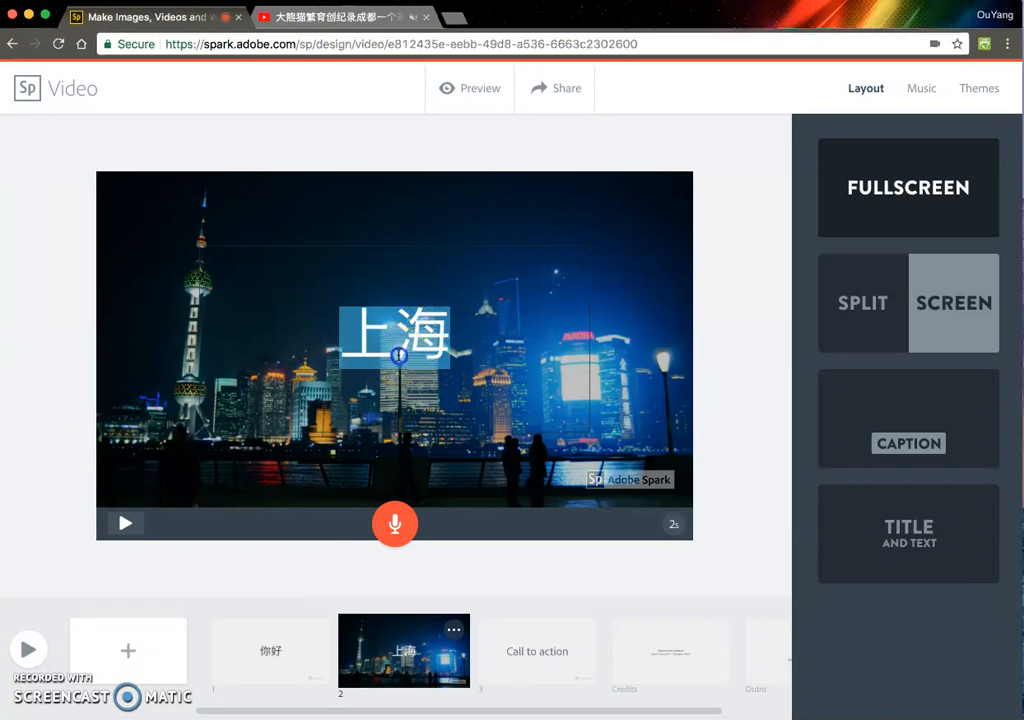
{"action": "left_click", "coordinate": [399, 355]}
{"action": "left_click_drag", "start_coordinate": [343, 338], "coordinate": [463, 328]}
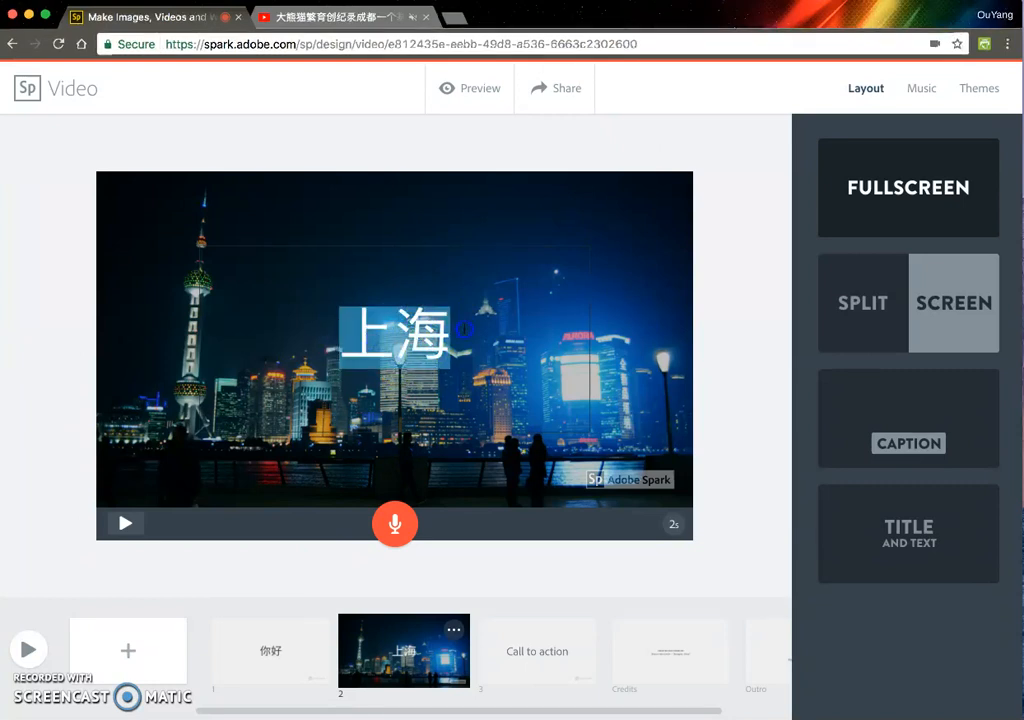
{"action": "left_click", "coordinate": [419, 424]}
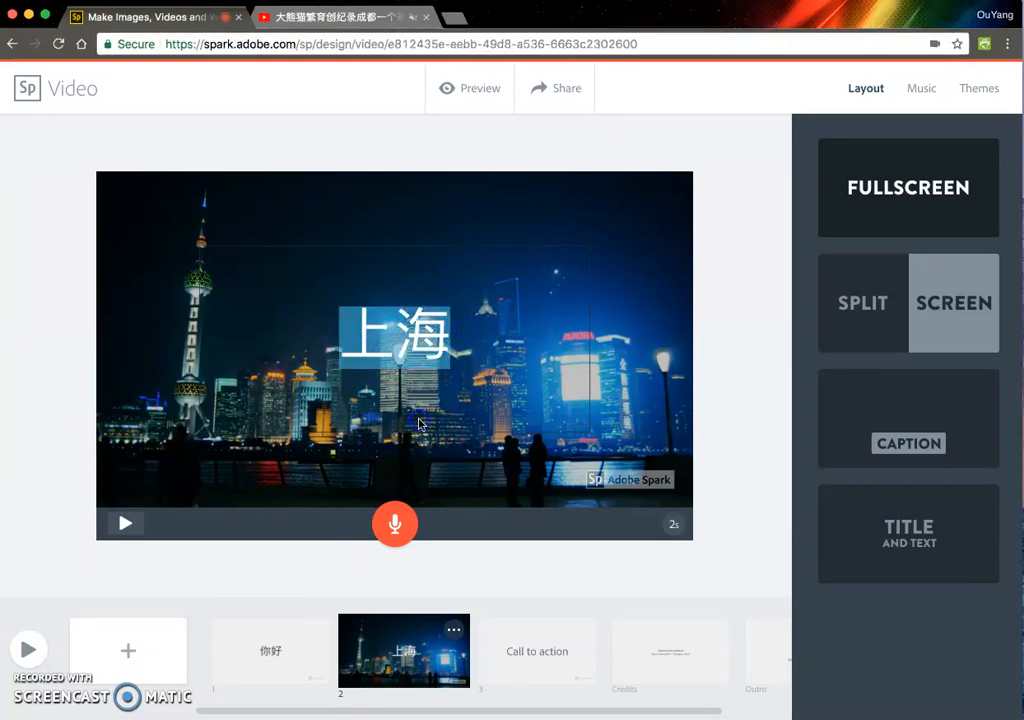
{"action": "left_click", "coordinate": [396, 335]}
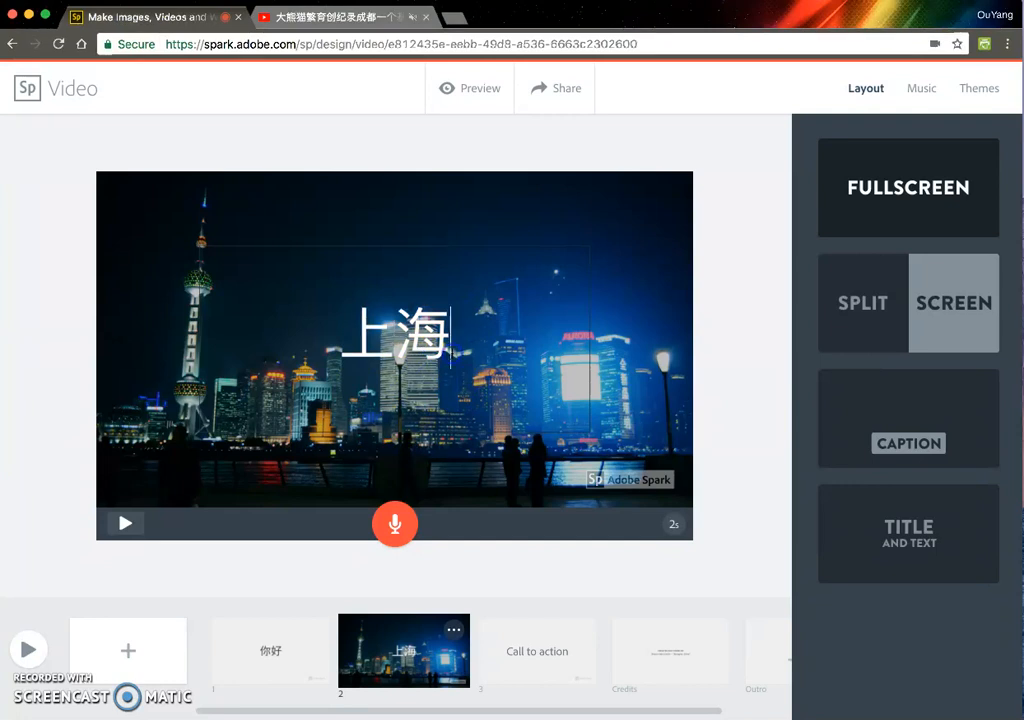
{"action": "left_click", "coordinate": [451, 553]}
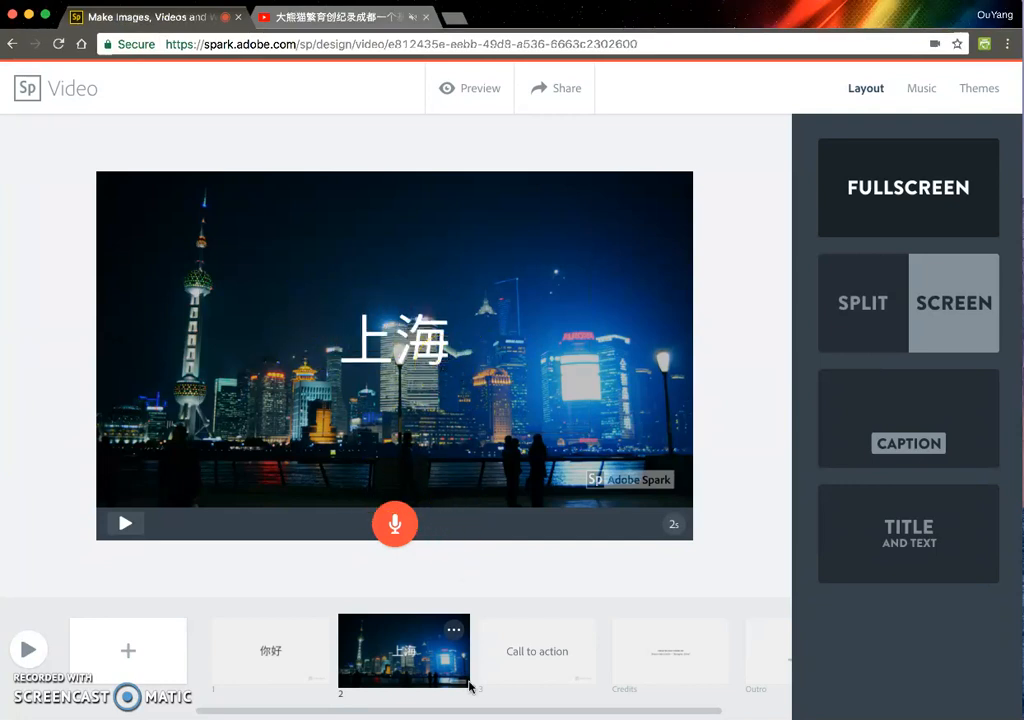
Search the icons for "China" and insert the map pin with the flag stars into the third slide.
{"action": "left_click", "coordinate": [507, 642]}
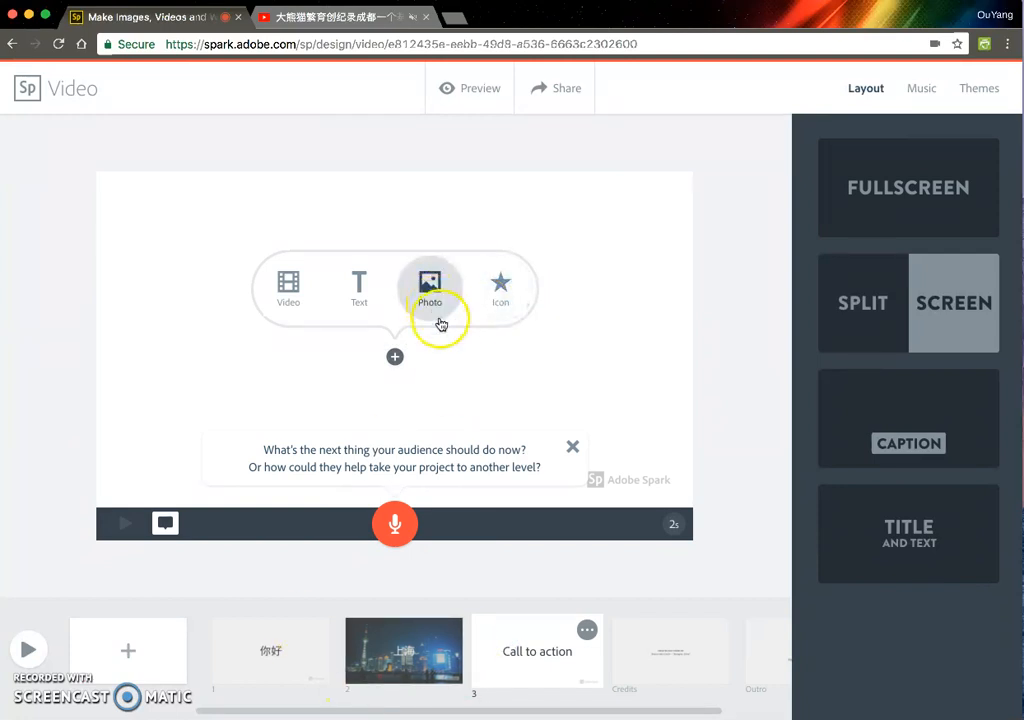
{"action": "left_click", "coordinate": [501, 307]}
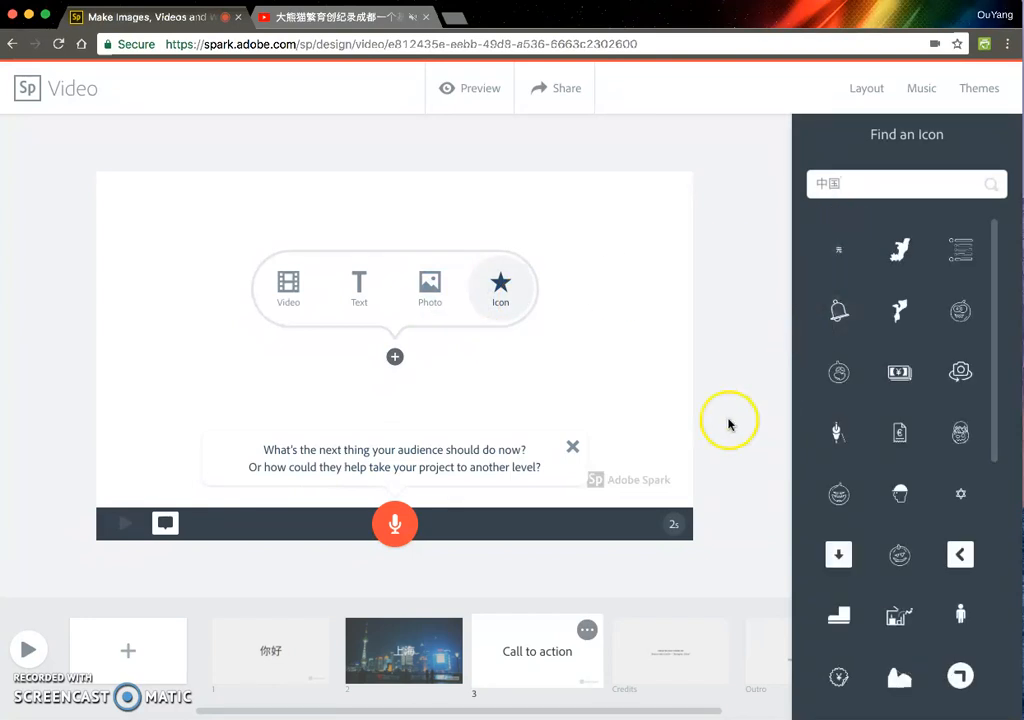
{"action": "left_click", "coordinate": [757, 510]}
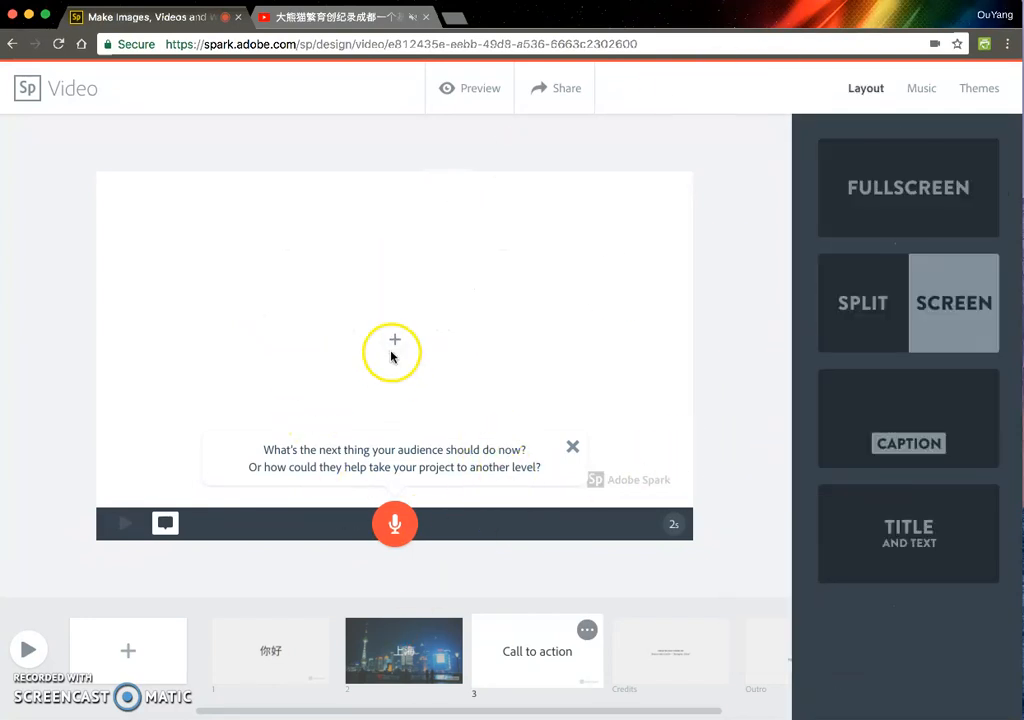
{"action": "left_click", "coordinate": [395, 339]}
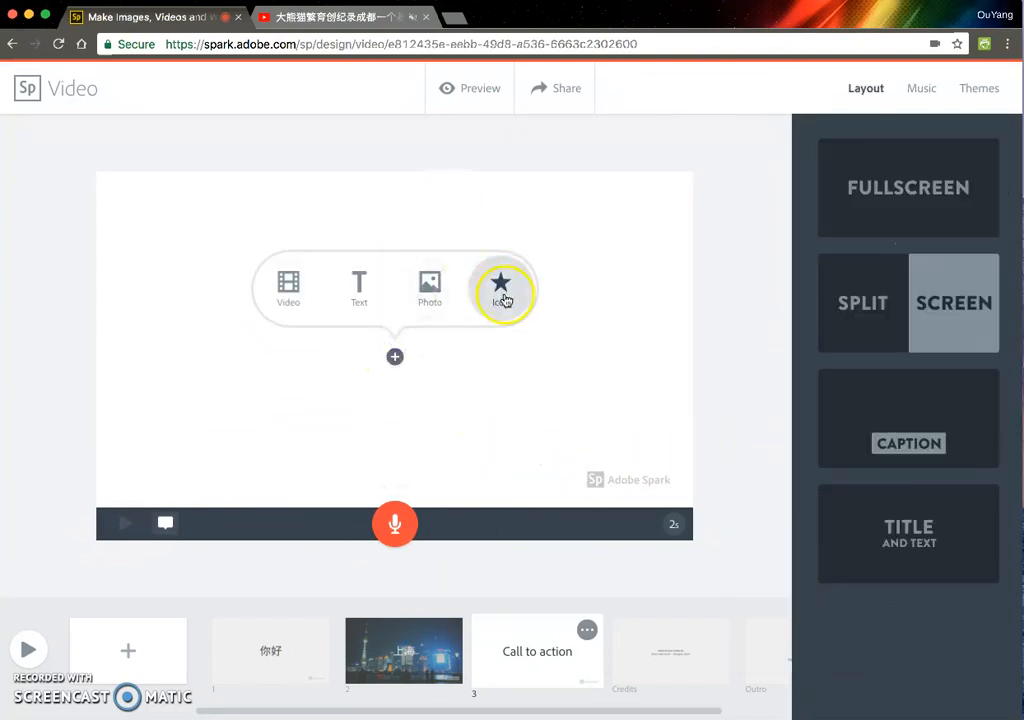
{"action": "left_click", "coordinate": [503, 297]}
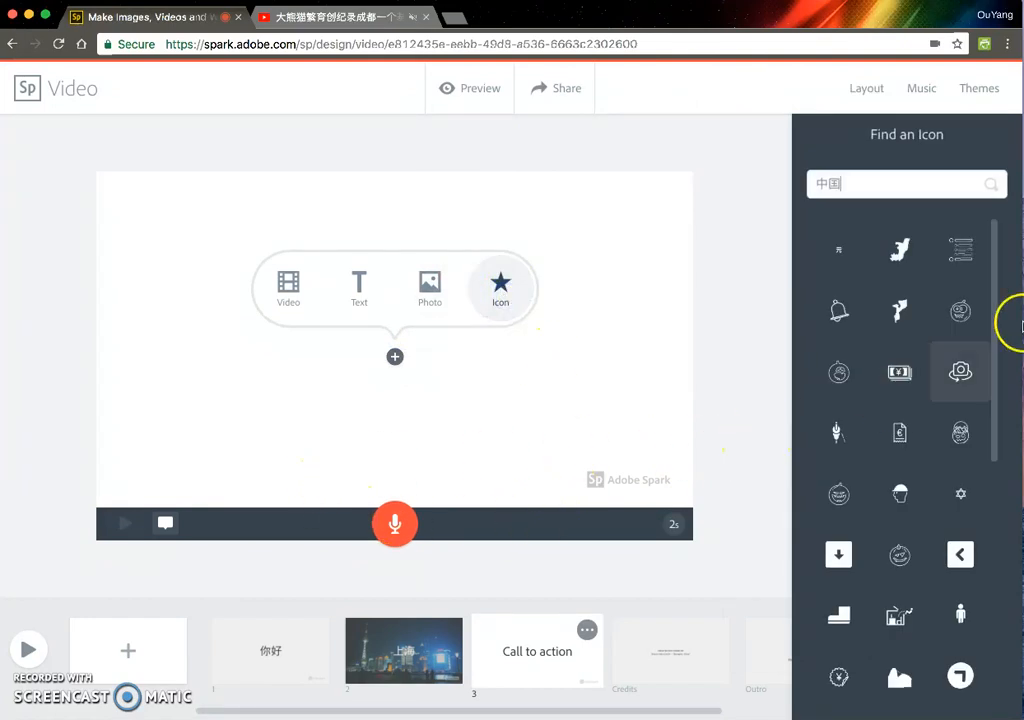
{"action": "left_click", "coordinate": [874, 183]}
{"action": "left_click", "coordinate": [851, 548]}
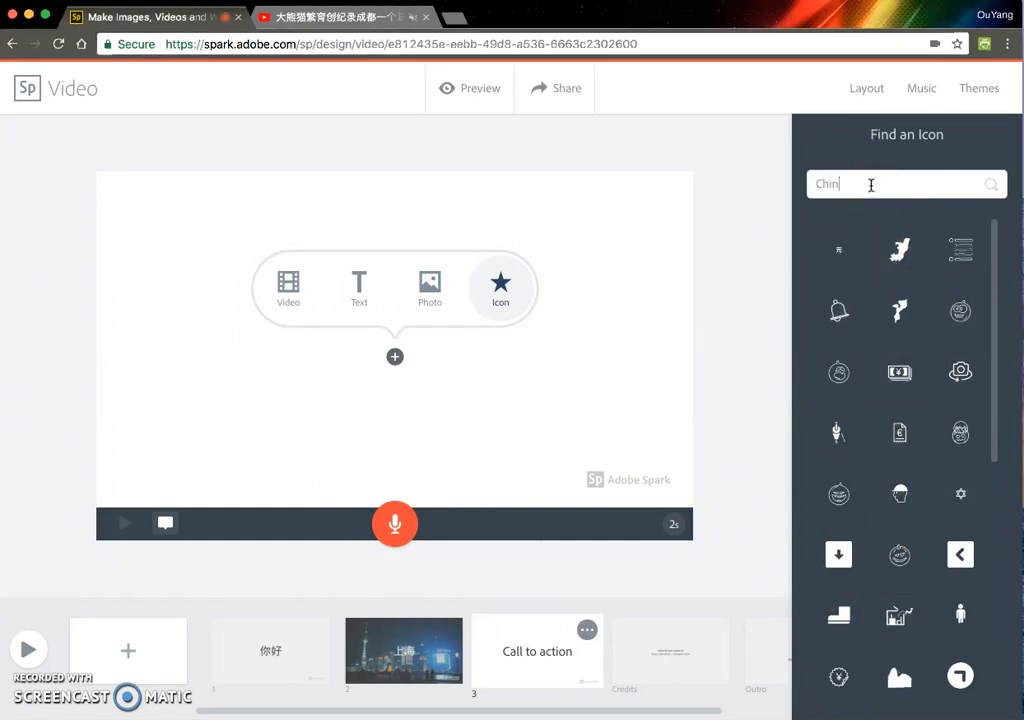
{"action": "type", "text": "a"}
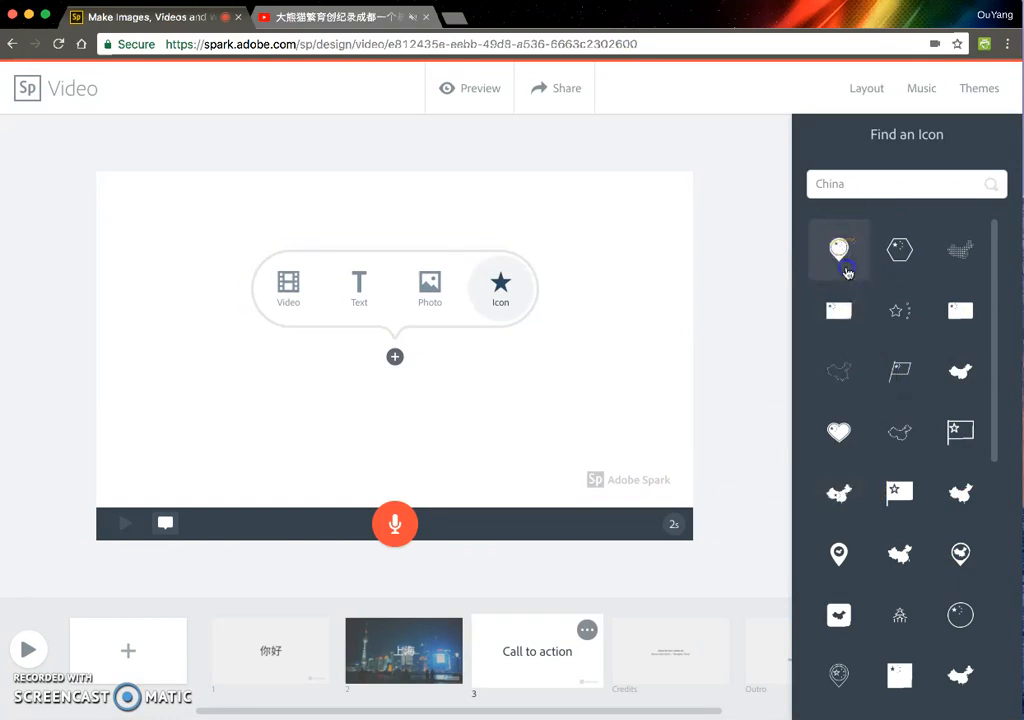
{"action": "left_click", "coordinate": [840, 255]}
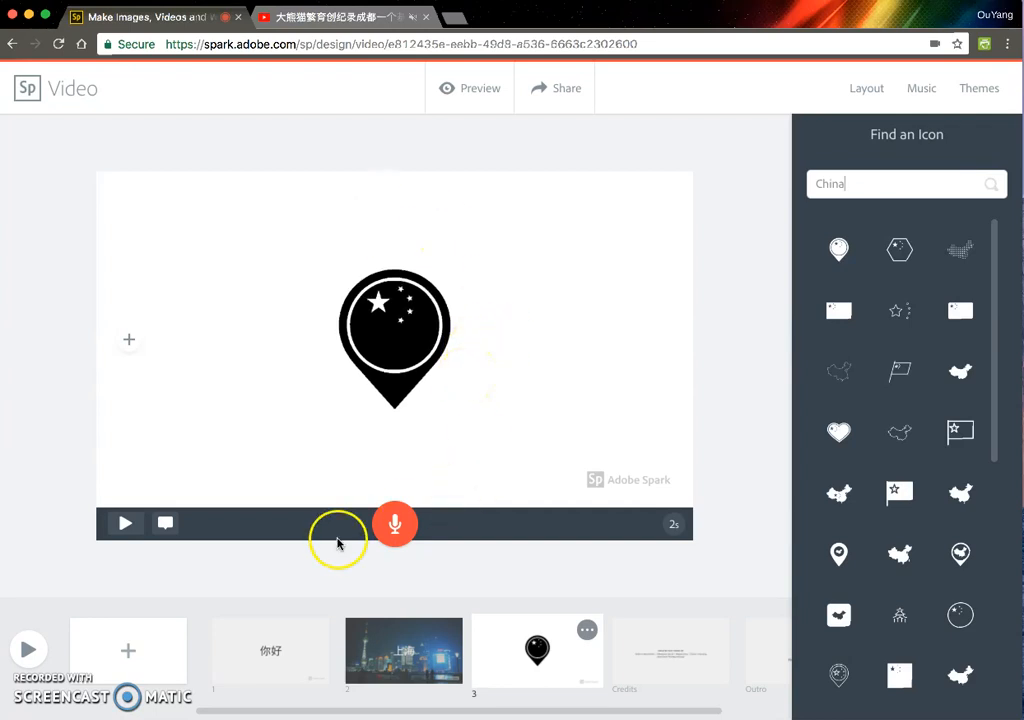
Delete the map pin icon from the third slide.
{"action": "left_click", "coordinate": [432, 345]}
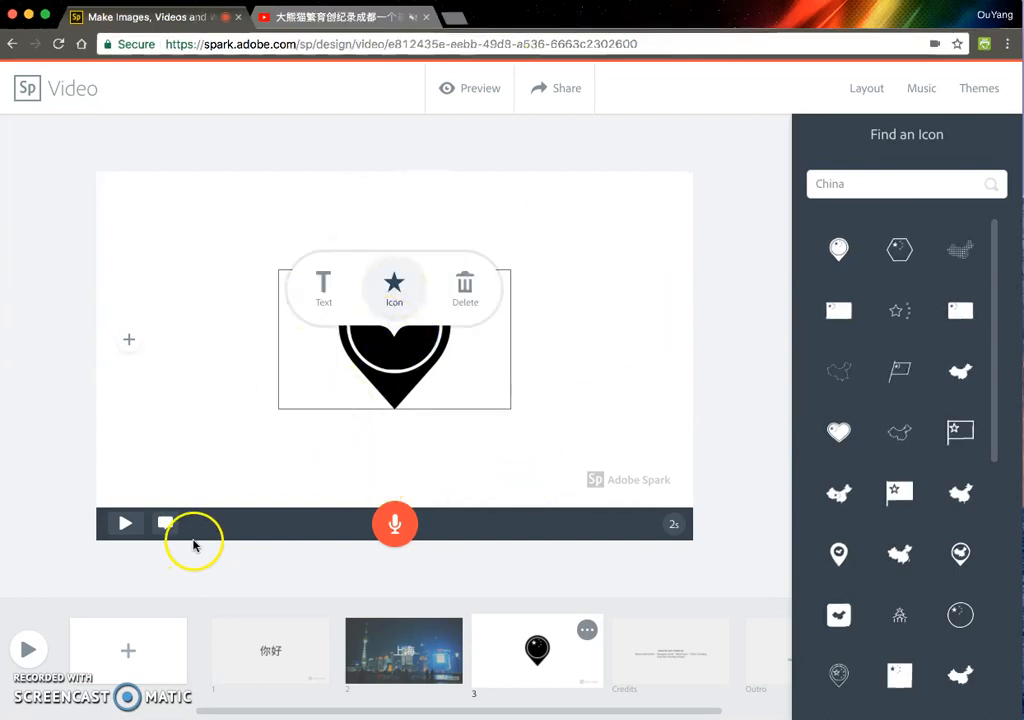
{"action": "mouse_move", "coordinate": [990, 236]}
{"action": "left_mouse_down"}
{"action": "mouse_move", "coordinate": [1013, 359]}
{"action": "mouse_move", "coordinate": [995, 257]}
{"action": "left_mouse_up"}
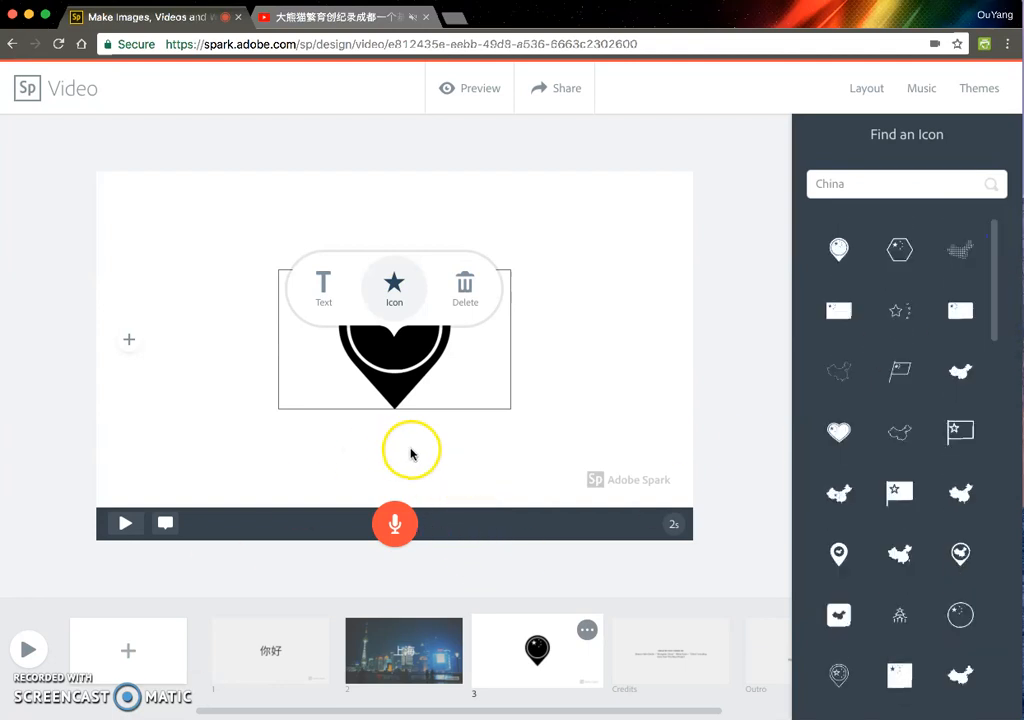
{"action": "left_click", "coordinate": [463, 310]}
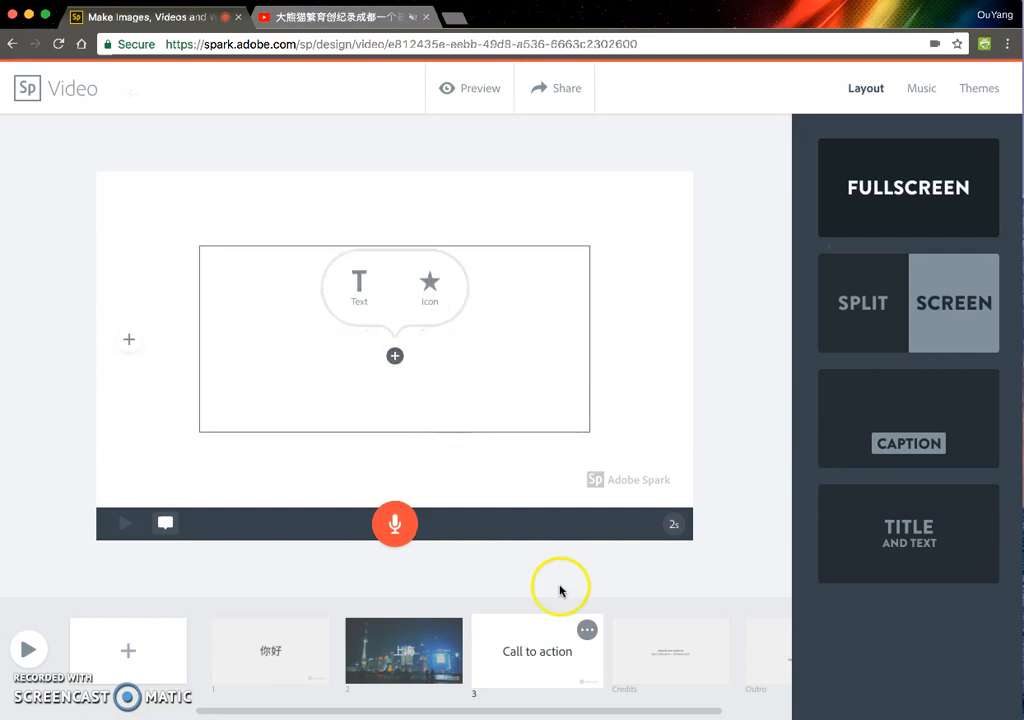
Delete the "Call to action" slide from the storyboard and confirm the deletion.
{"action": "left_click", "coordinate": [587, 630]}
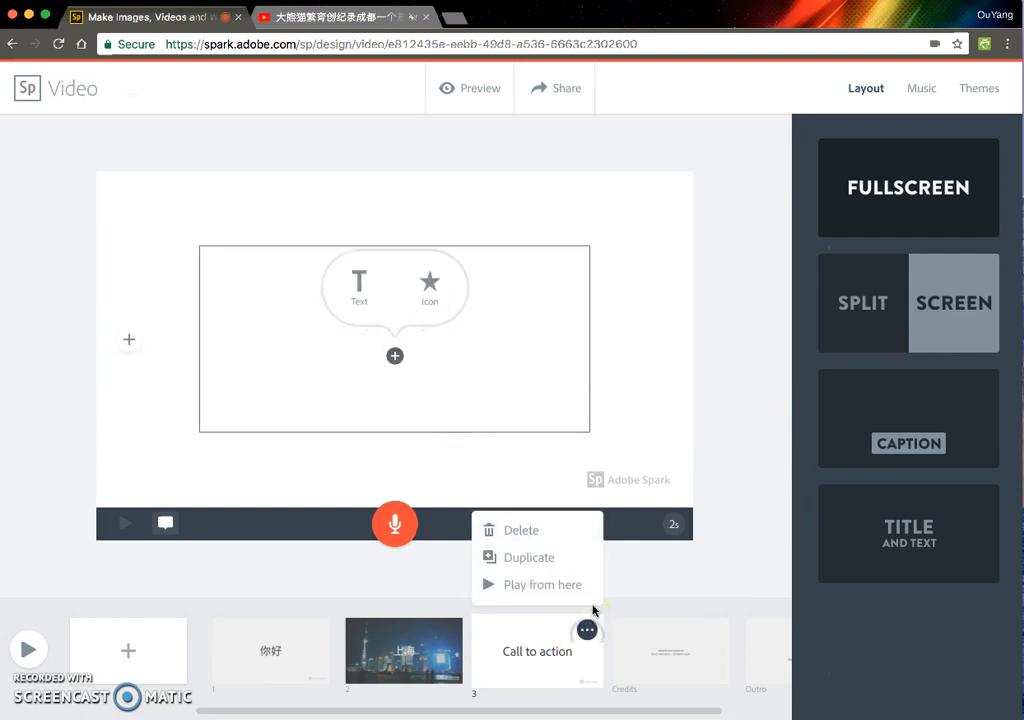
{"action": "left_click", "coordinate": [584, 540]}
{"action": "left_click", "coordinate": [574, 579]}
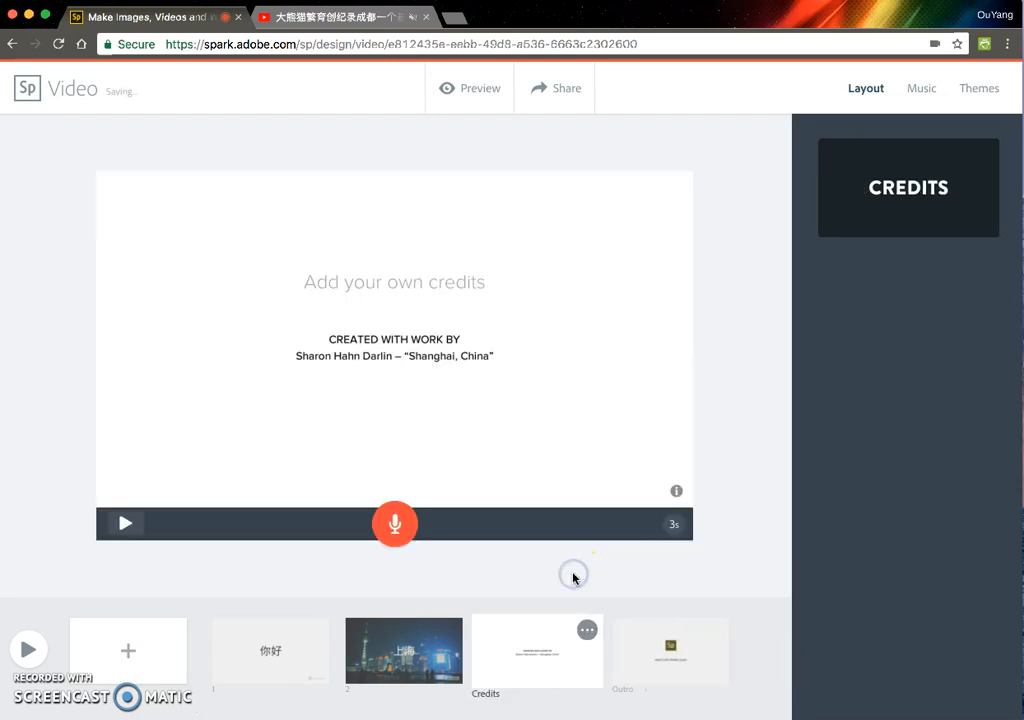
Duplicate the "上海" skyline slide.
{"action": "left_click", "coordinate": [458, 640]}
{"action": "left_click", "coordinate": [444, 615]}
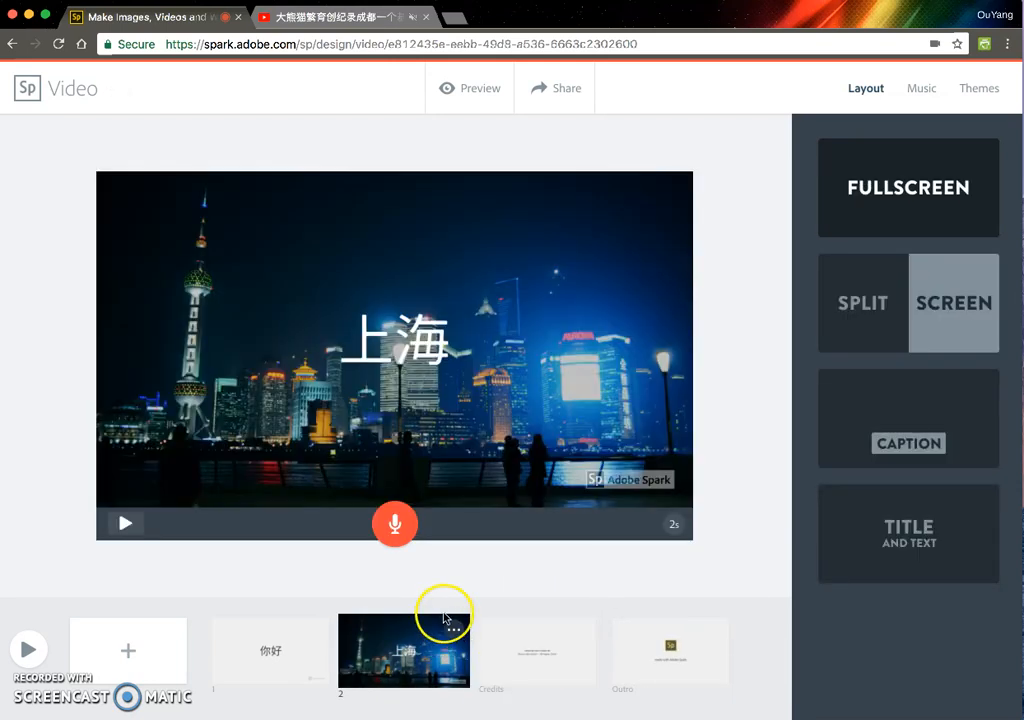
{"action": "left_click", "coordinate": [453, 632]}
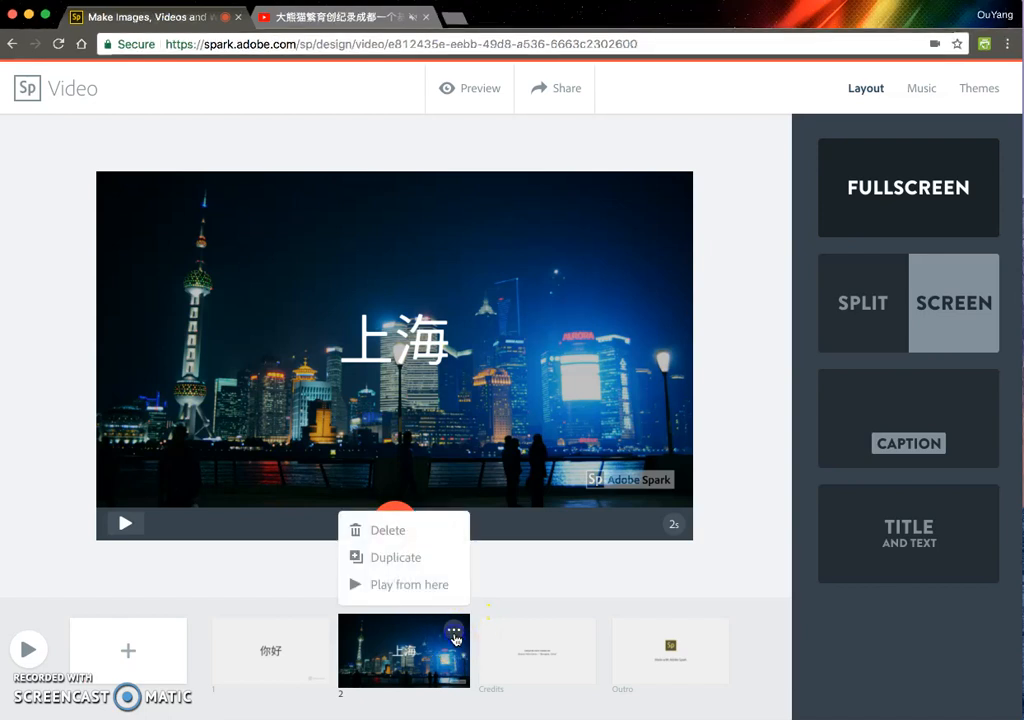
{"action": "left_click", "coordinate": [458, 559]}
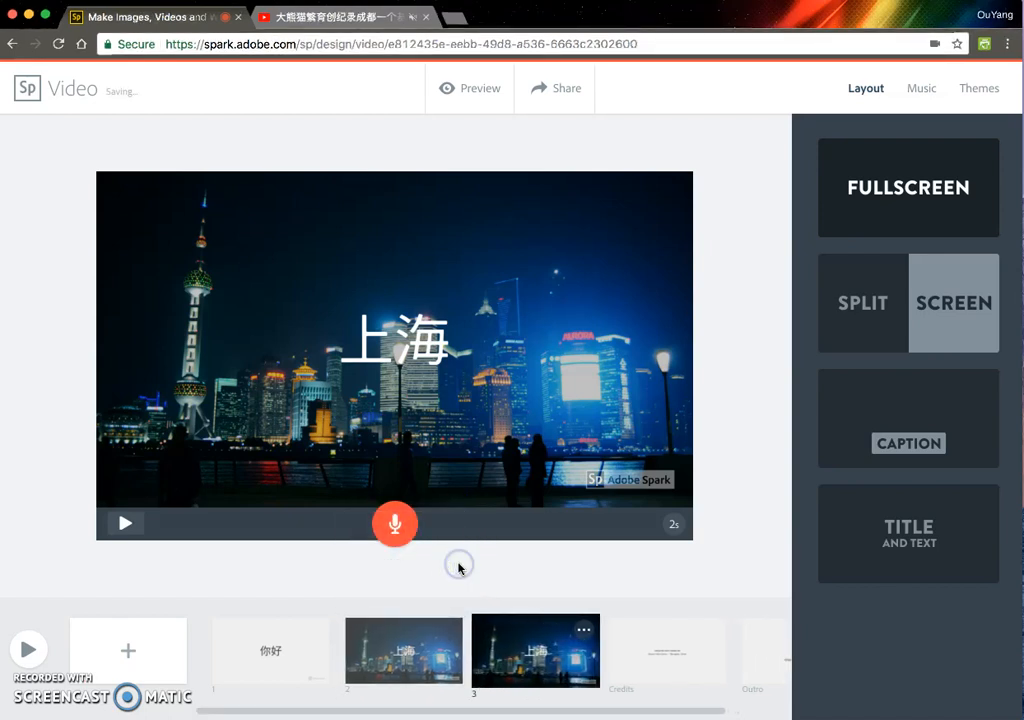
Delete the duplicated "上海" slide and confirm the deletion.
{"action": "left_click", "coordinate": [587, 632]}
{"action": "left_click", "coordinate": [572, 532]}
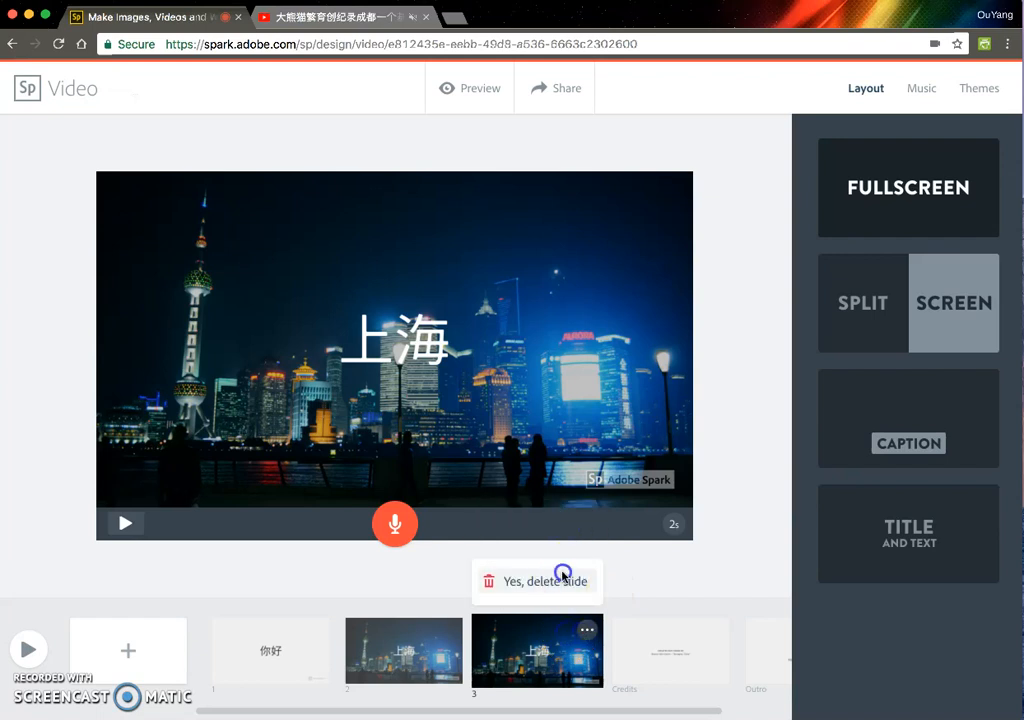
{"action": "left_click", "coordinate": [563, 576]}
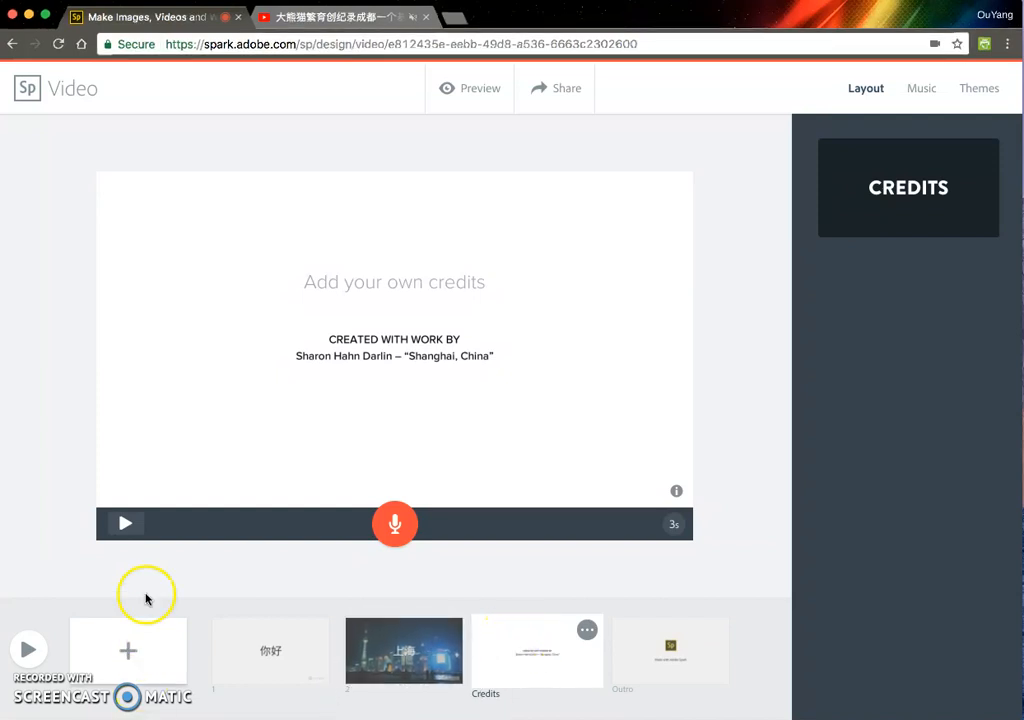
Examine the photo attribution on the Credits slide and the content of the Outro slide.
{"action": "left_click", "coordinate": [478, 360]}
{"action": "left_click", "coordinate": [509, 586]}
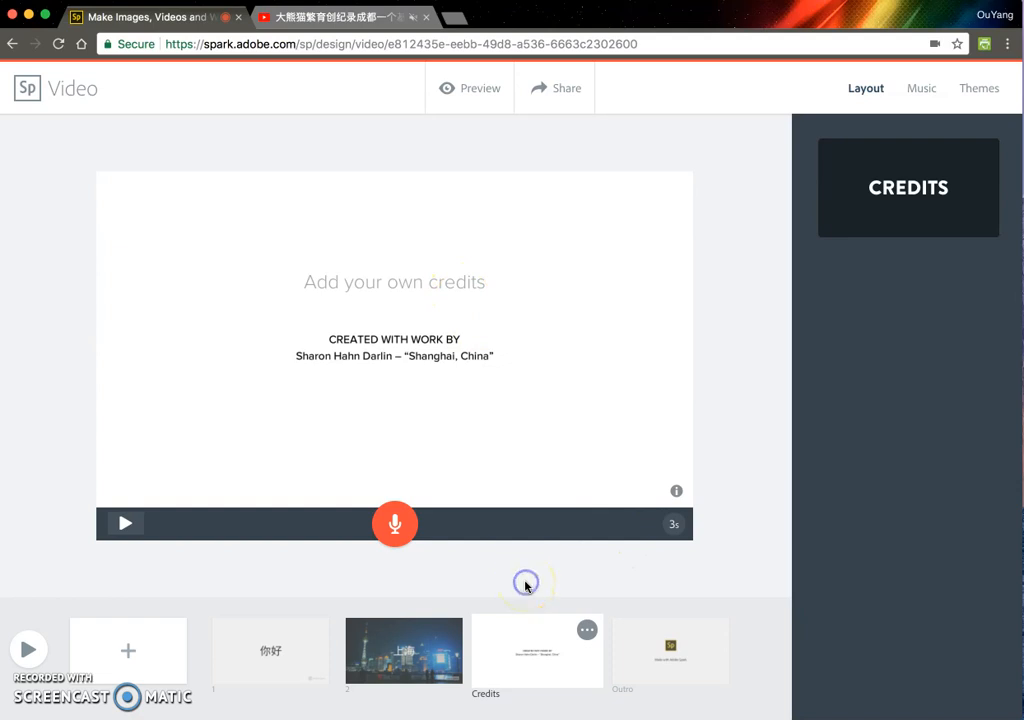
{"action": "left_click", "coordinate": [654, 650]}
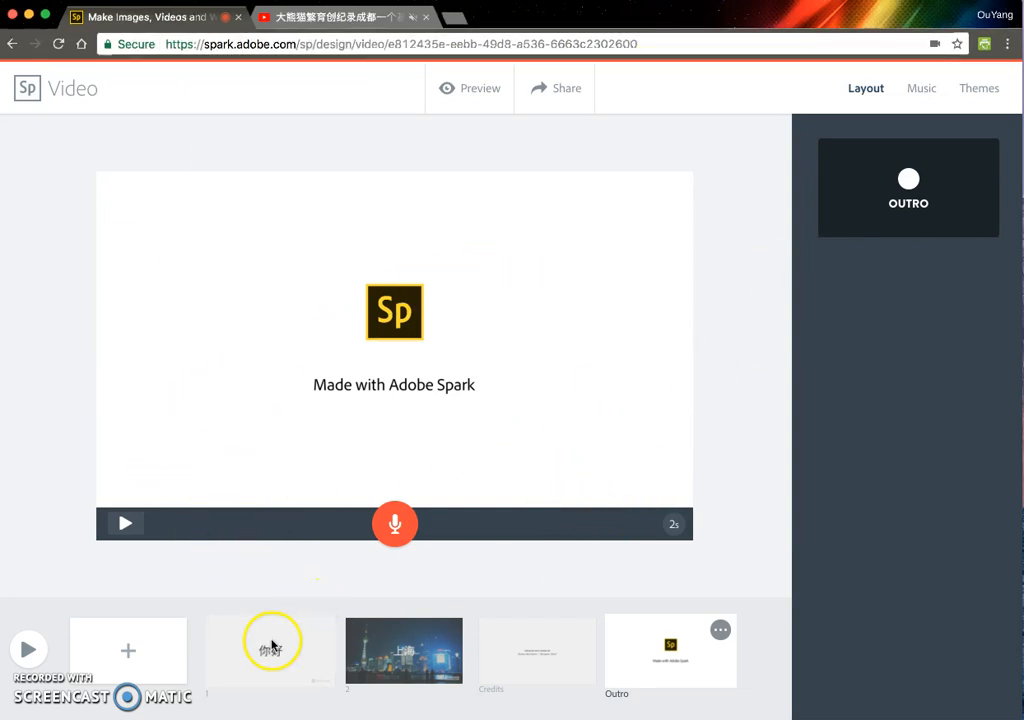
Preview the video, open its publishing details for sharing, and turn off the Get noticed option.
{"action": "left_click", "coordinate": [482, 110]}
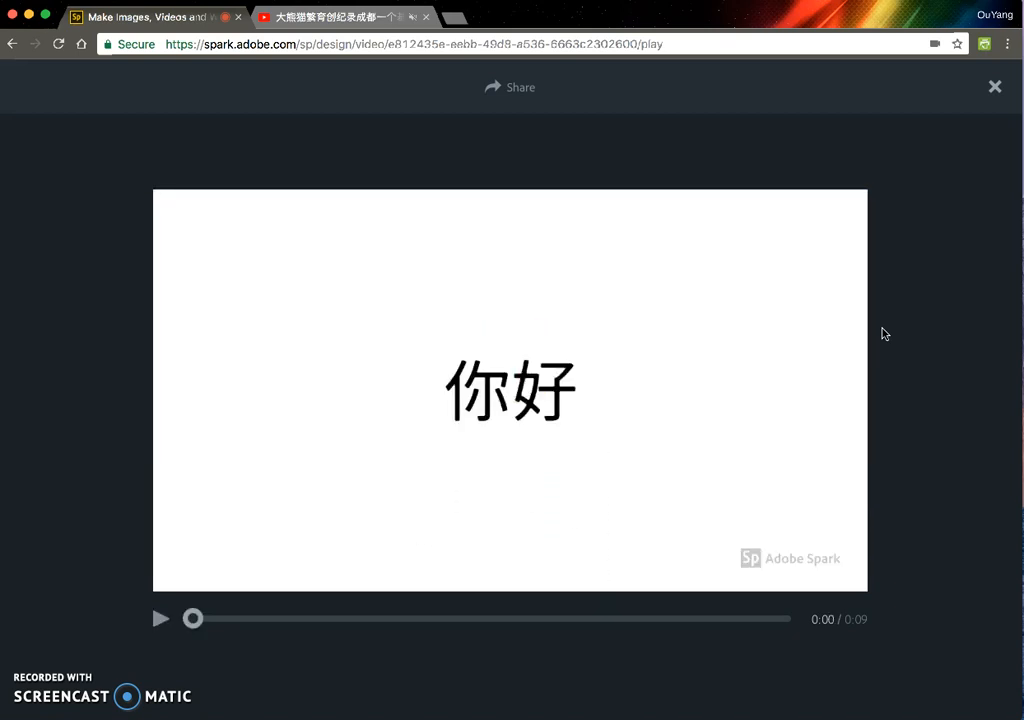
{"action": "left_click", "coordinate": [542, 102]}
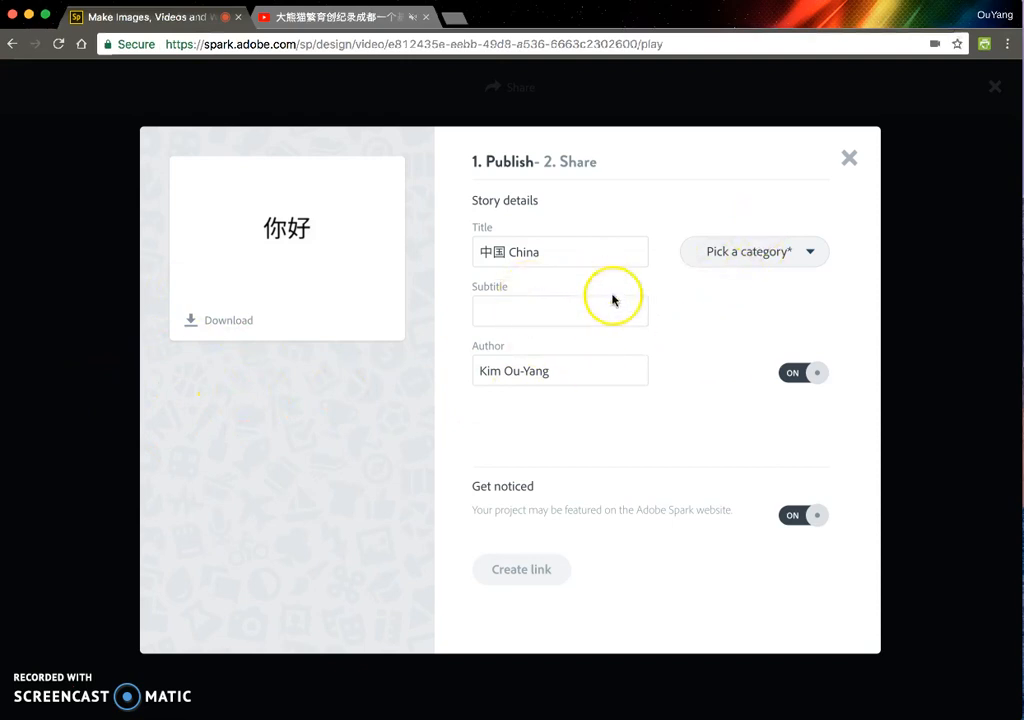
{"action": "left_click", "coordinate": [593, 252]}
{"action": "left_click", "coordinate": [604, 316]}
{"action": "left_click", "coordinate": [609, 371]}
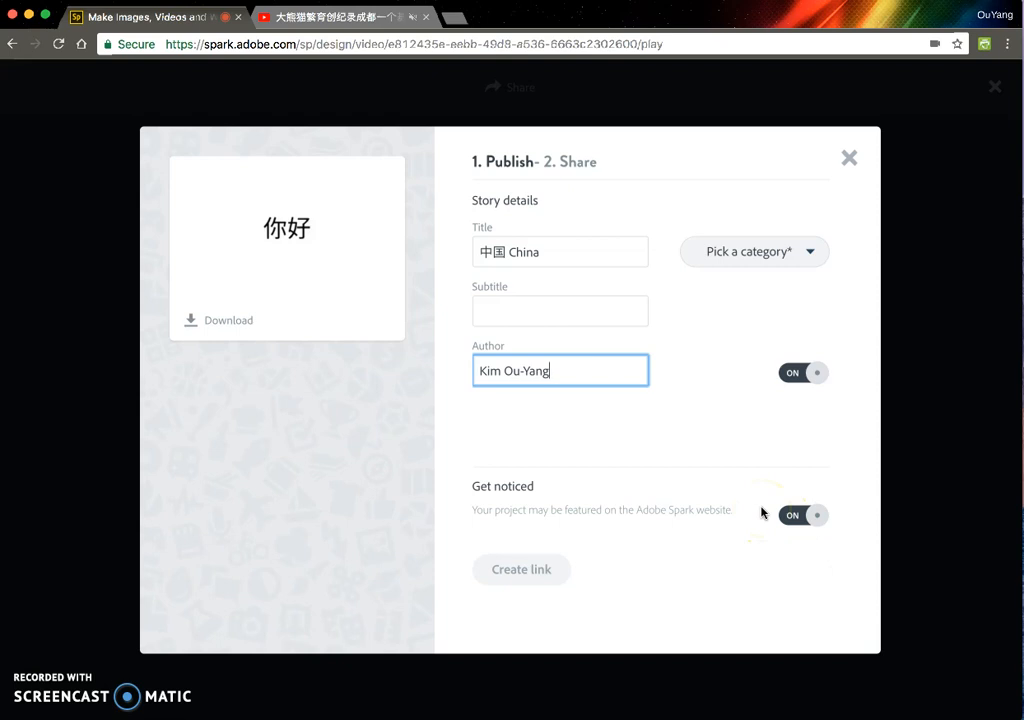
{"action": "left_click", "coordinate": [787, 515]}
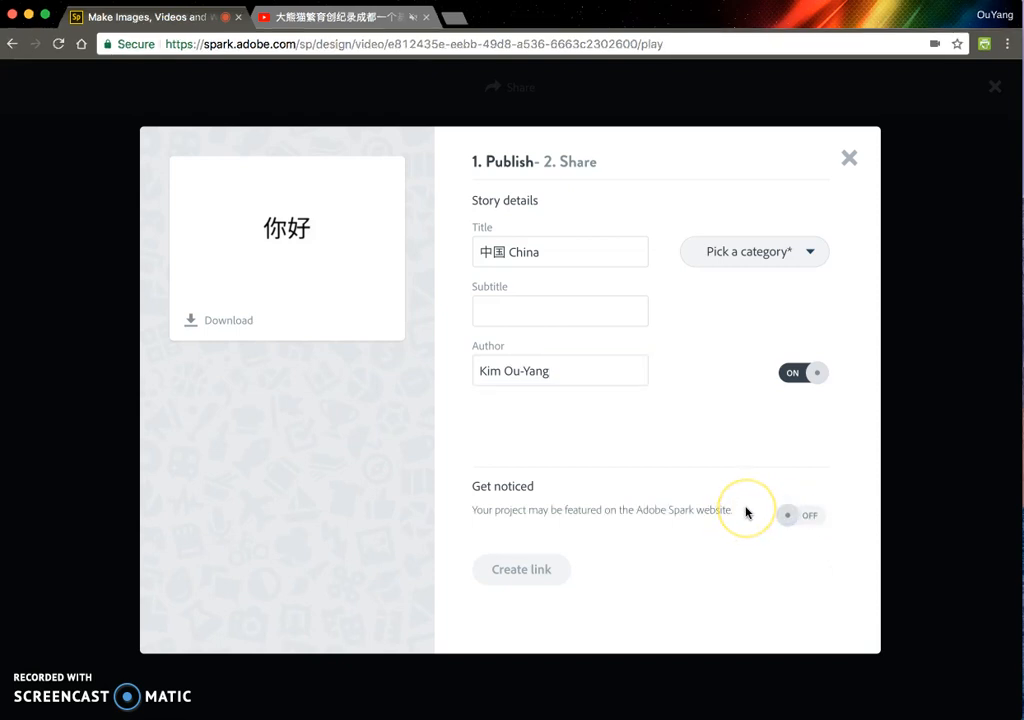
Set the video's category to Education, and create and copy its shareable link.
{"action": "left_click", "coordinate": [507, 570]}
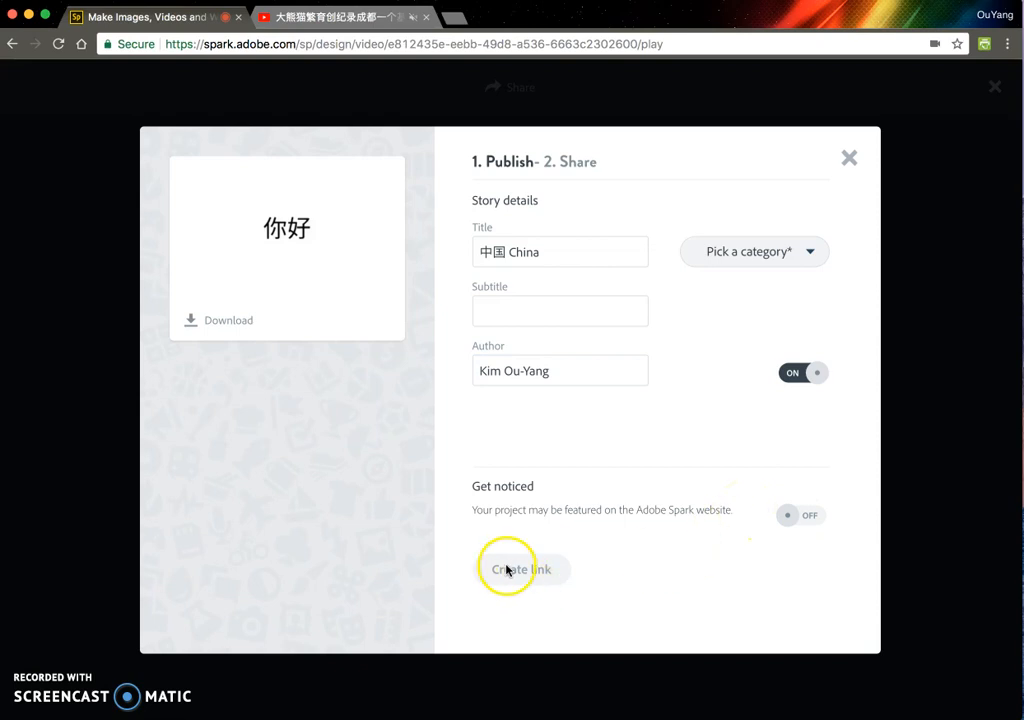
{"action": "left_click", "coordinate": [727, 266]}
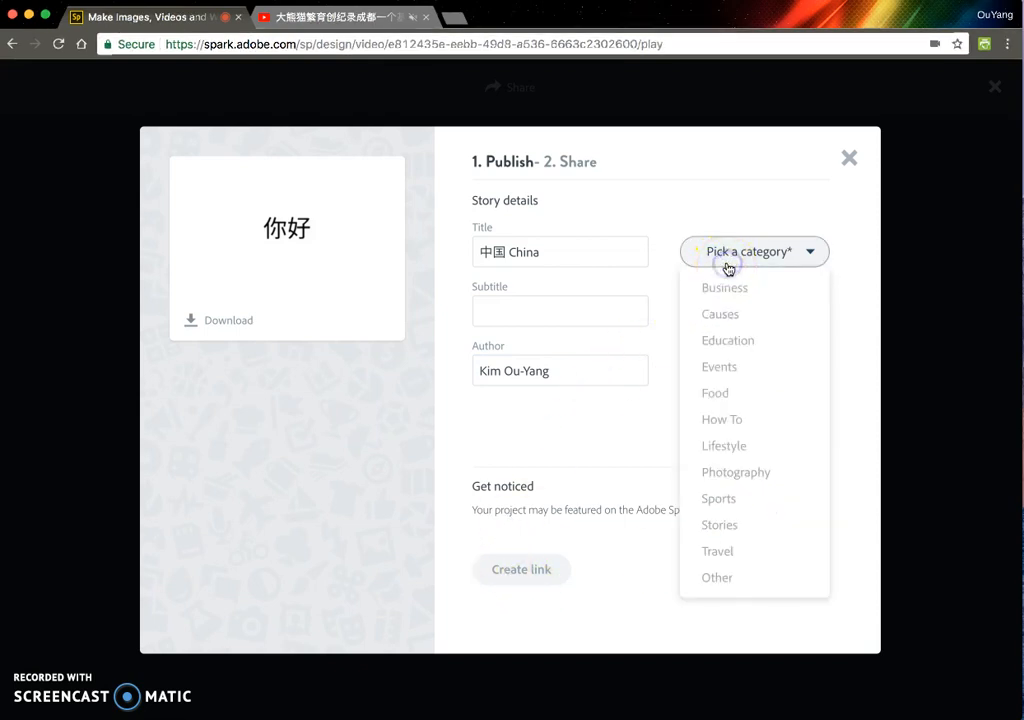
{"action": "left_click", "coordinate": [709, 352]}
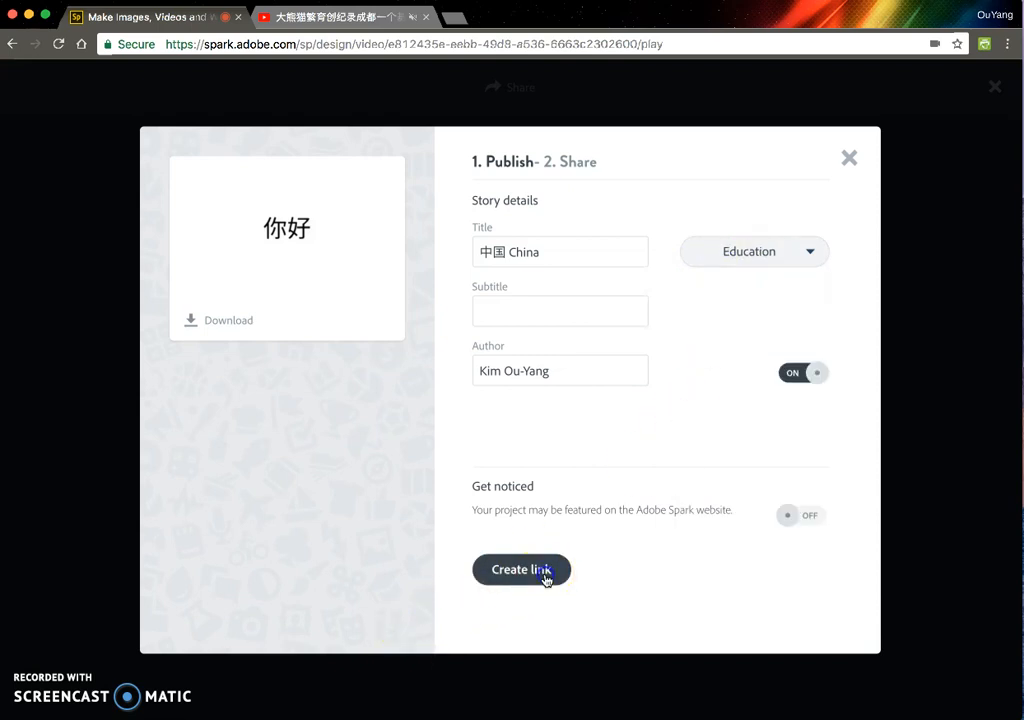
{"action": "left_click", "coordinate": [545, 577]}
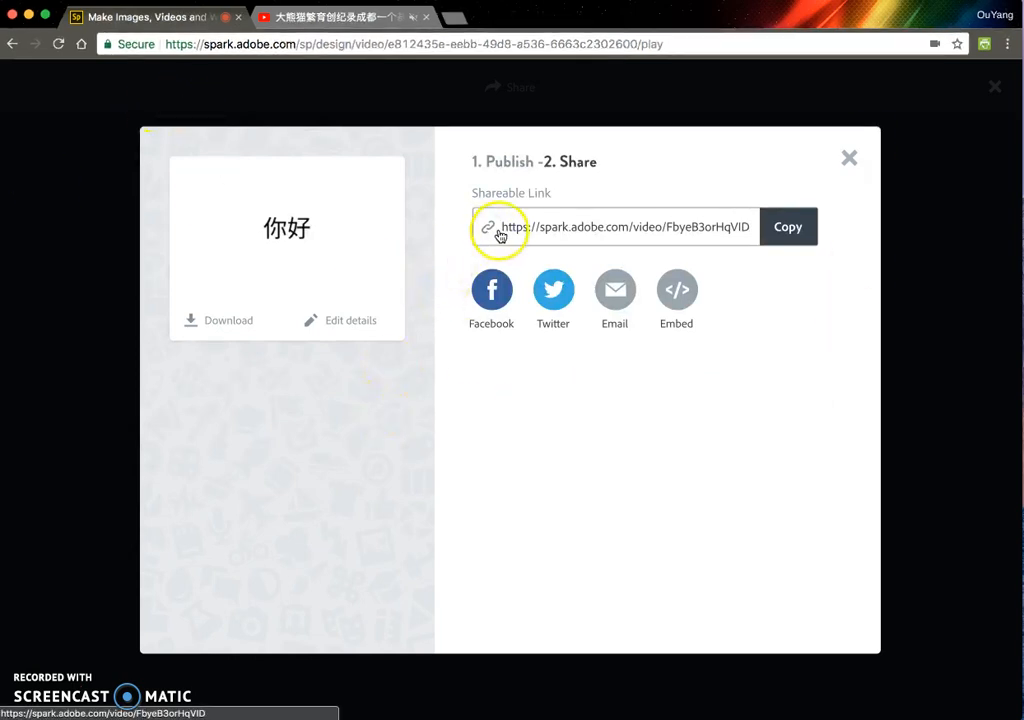
{"action": "left_click", "coordinate": [800, 230]}
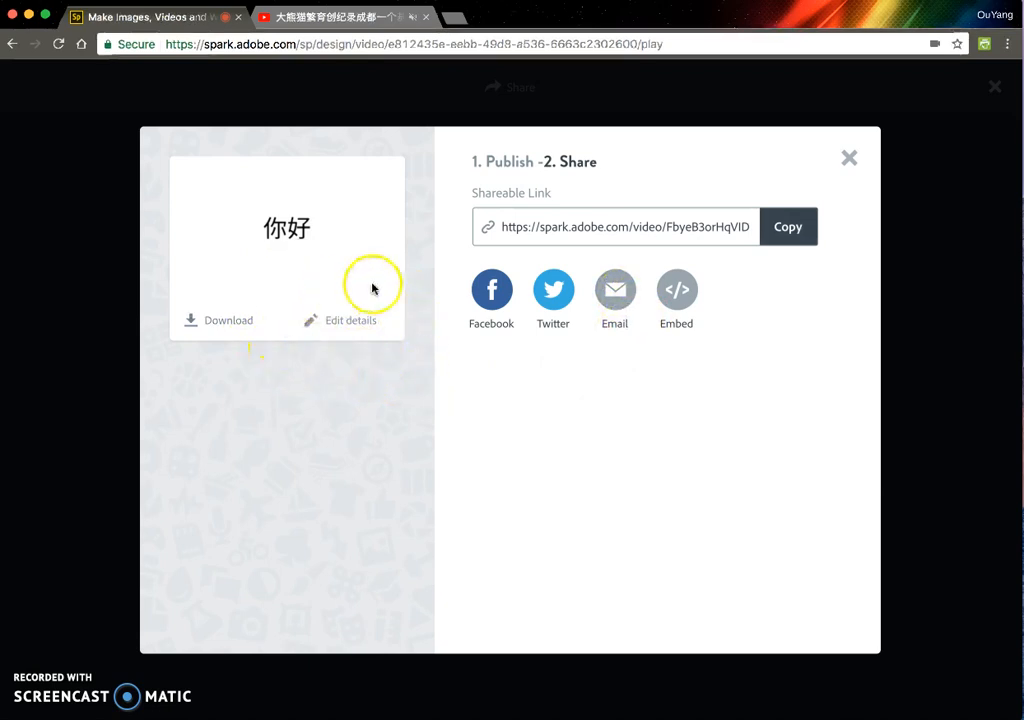
Reopen the published video's story details for review, and close the sharing dialog and preview.
{"action": "left_click", "coordinate": [350, 324]}
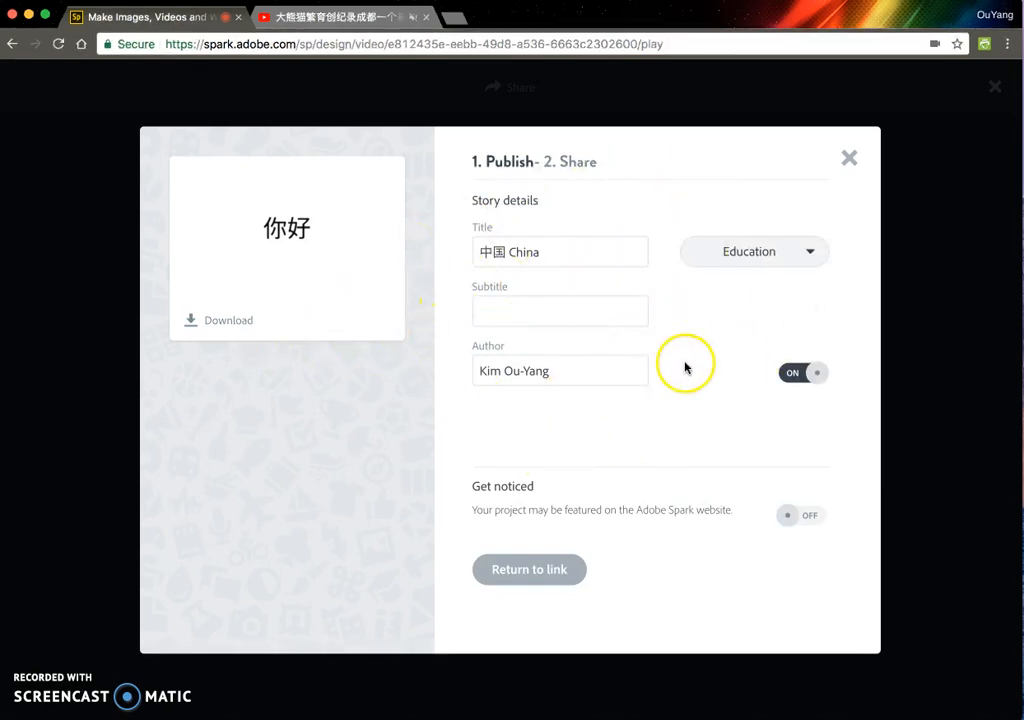
{"action": "left_click", "coordinate": [851, 159]}
{"action": "left_click", "coordinate": [1000, 88]}
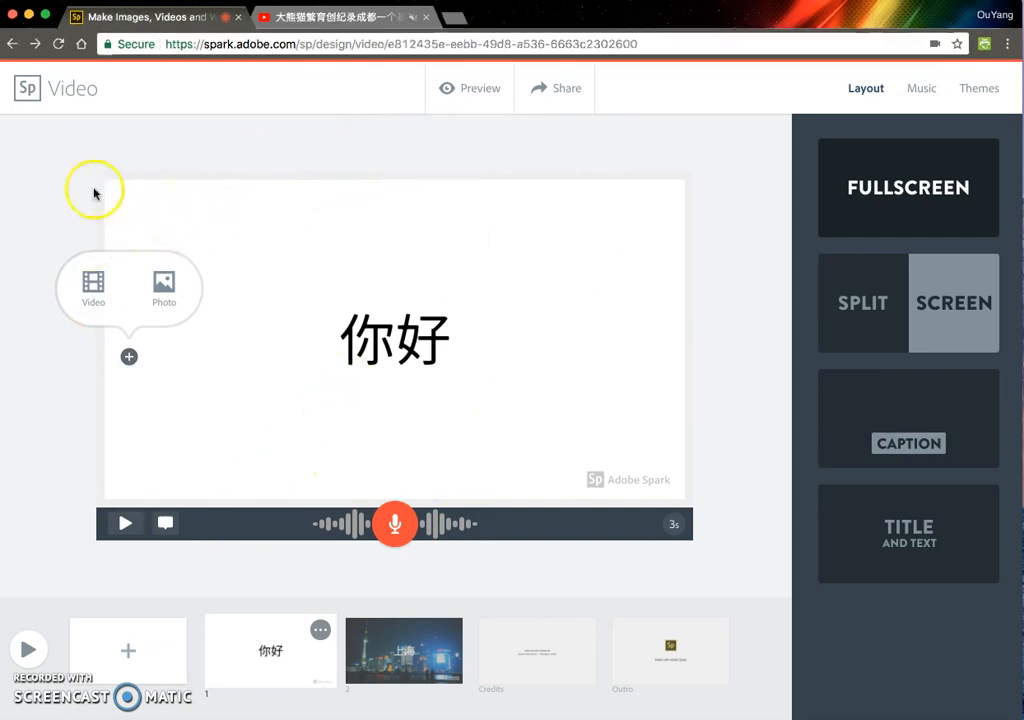
Return to the Projects page and open the options of the "中国 China" video project.
{"action": "left_click", "coordinate": [29, 97]}
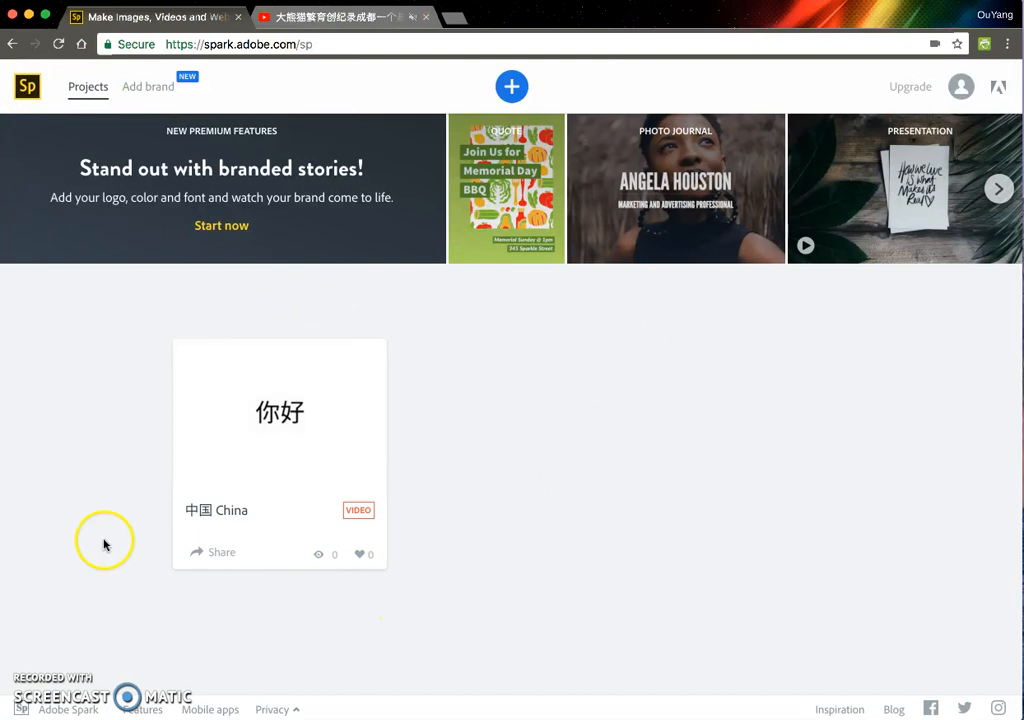
{"action": "mouse_move", "coordinate": [277, 432]}
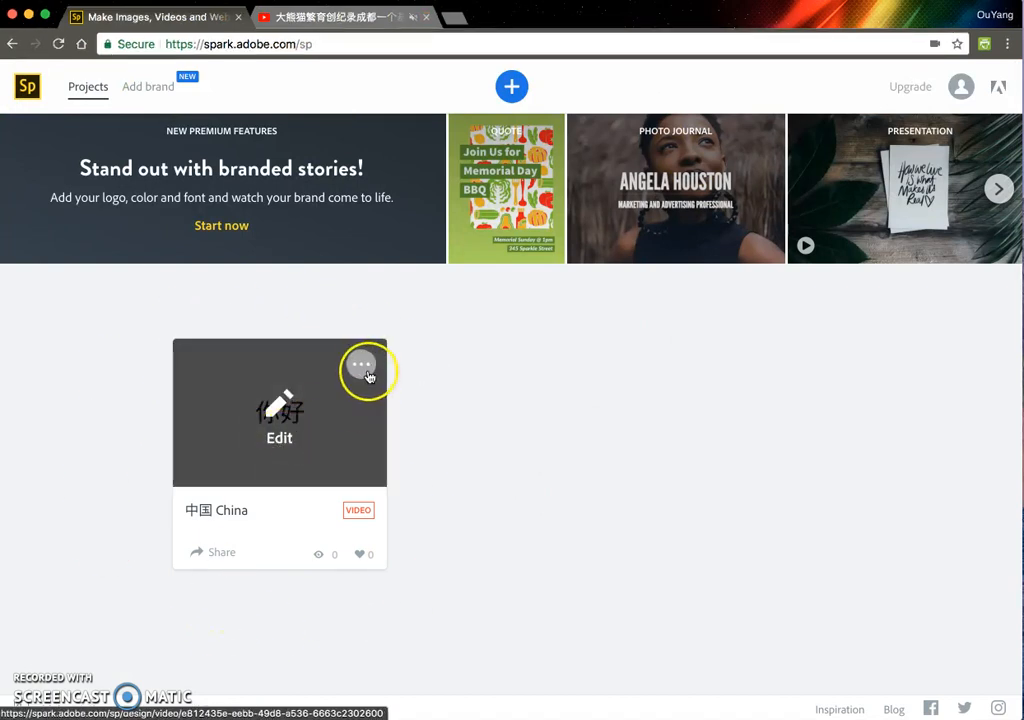
{"action": "left_click", "coordinate": [362, 367]}
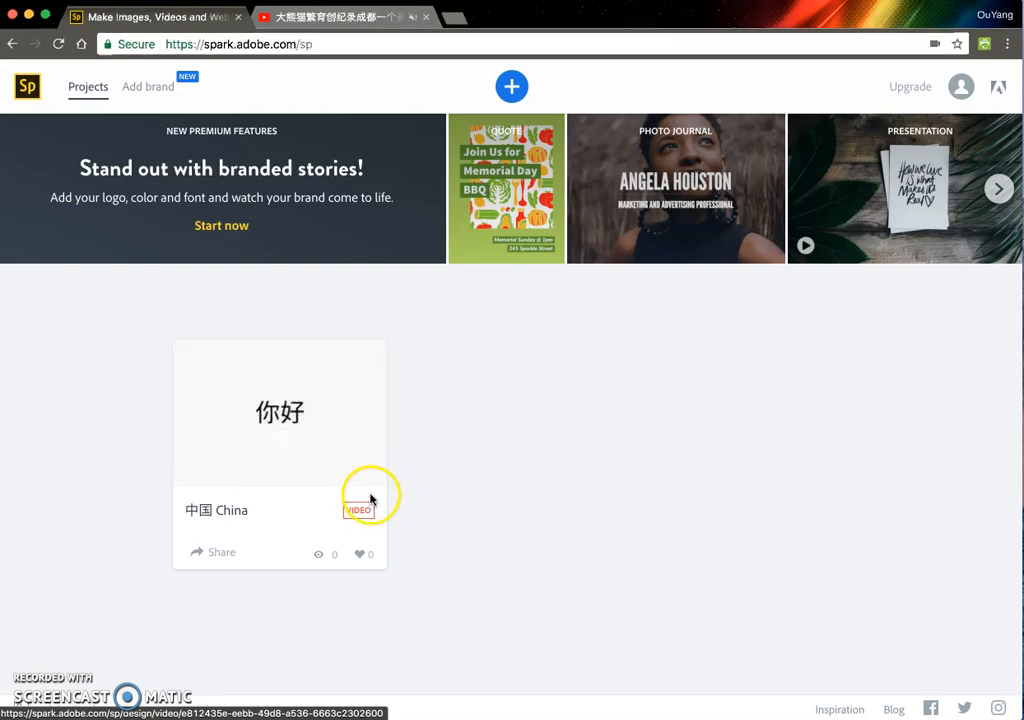
{"action": "left_click", "coordinate": [363, 366]}
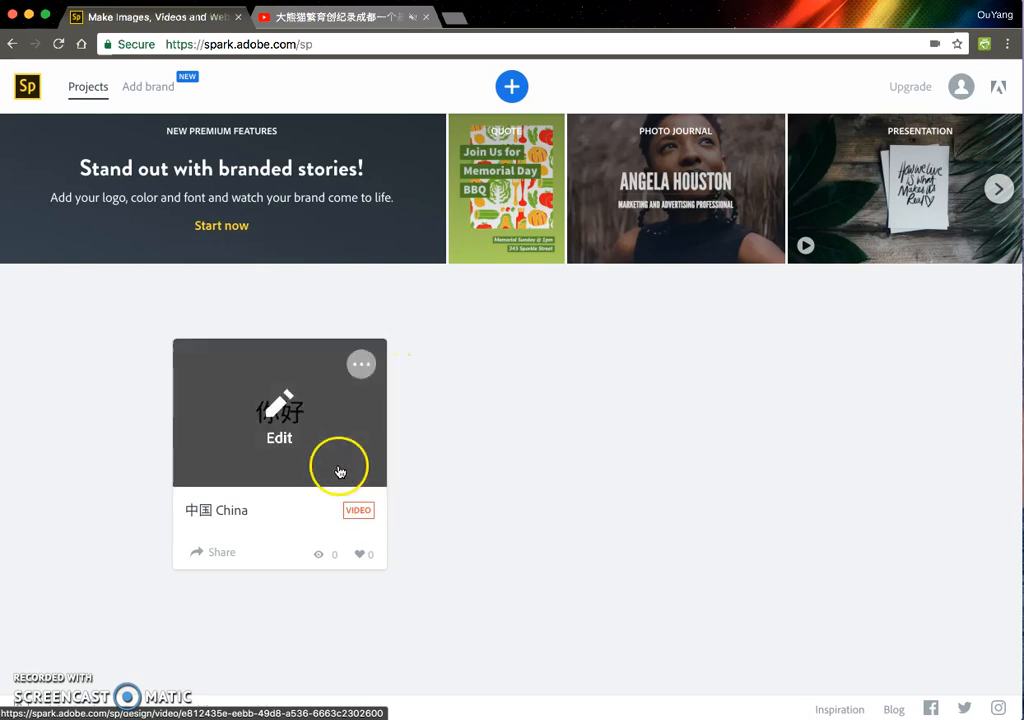